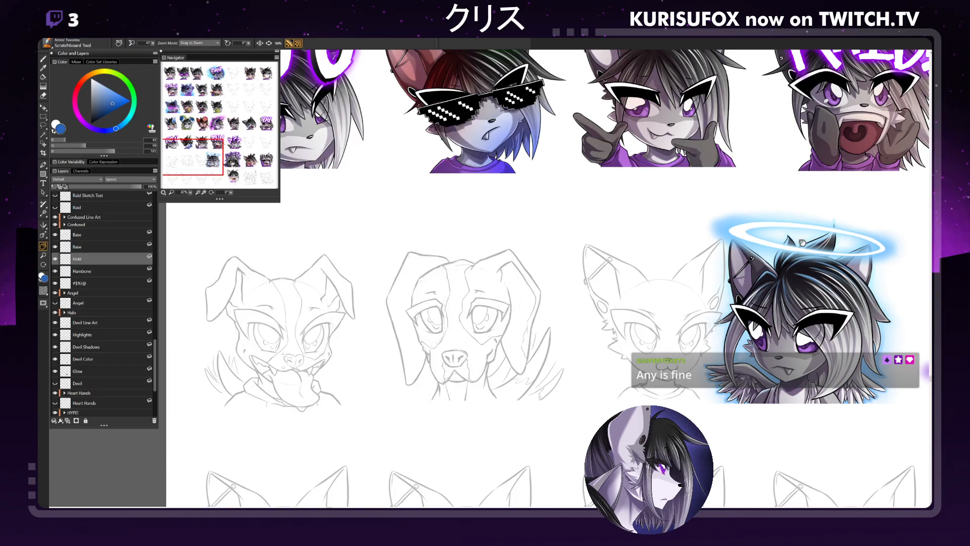
# Choose black as the drawing colour and keep the Scratchboard Tool as the brush
pyautogui.click(89, 126)
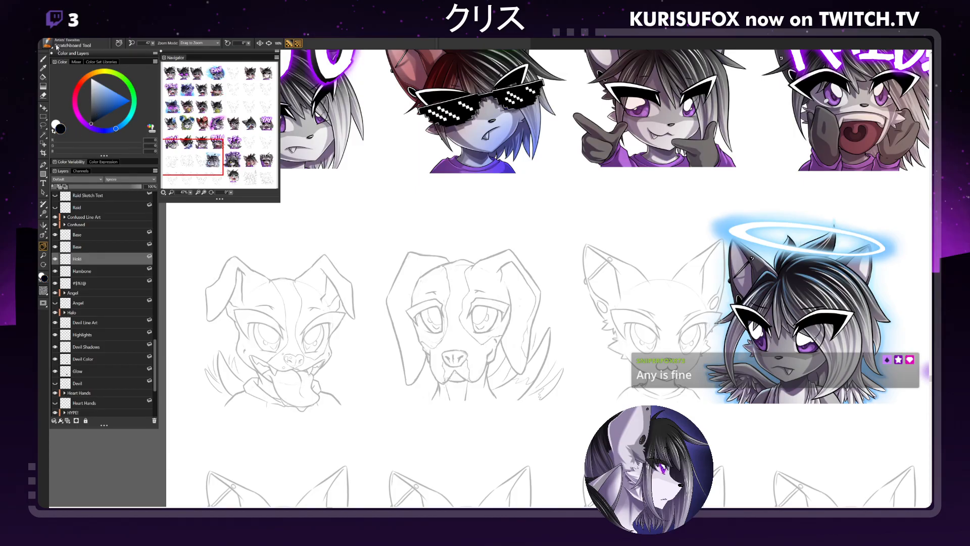
pyautogui.click(48, 44)
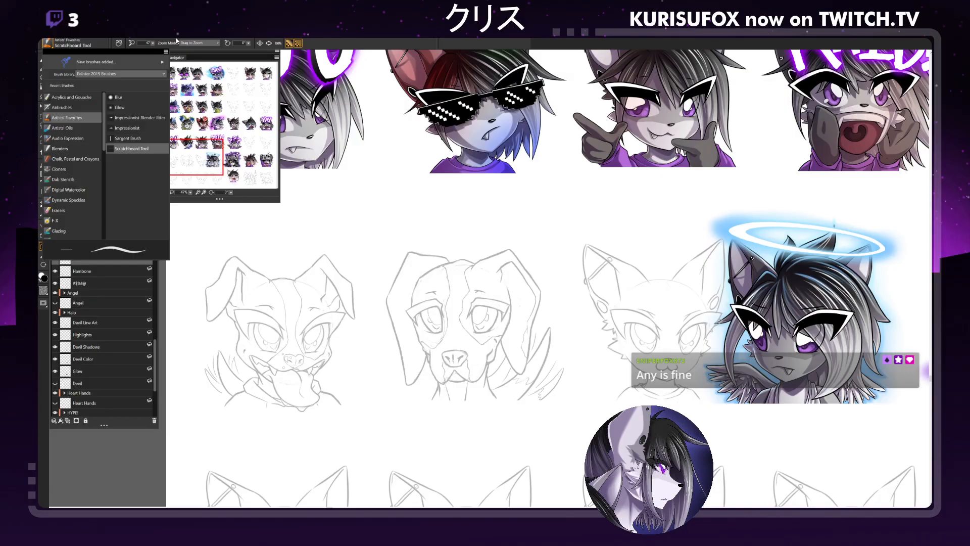
pyautogui.click(179, 39)
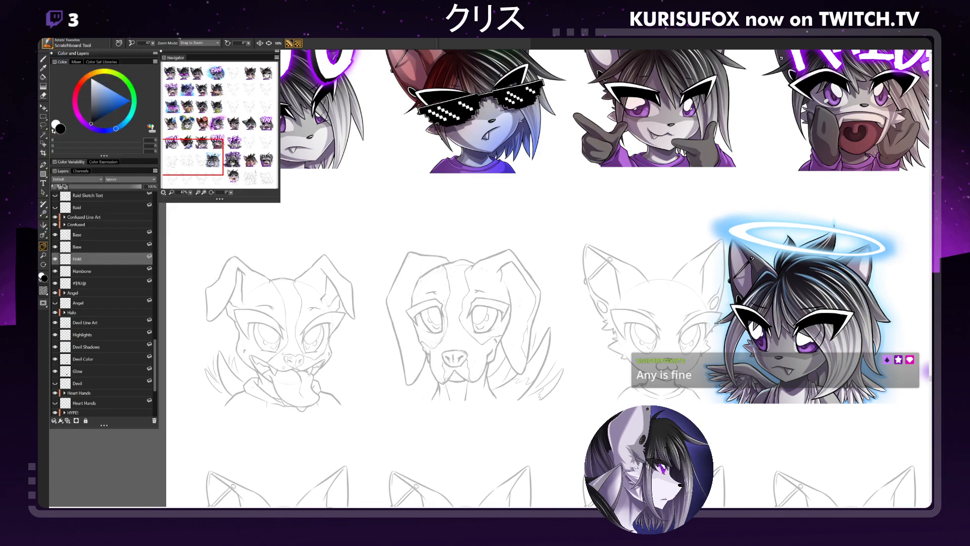
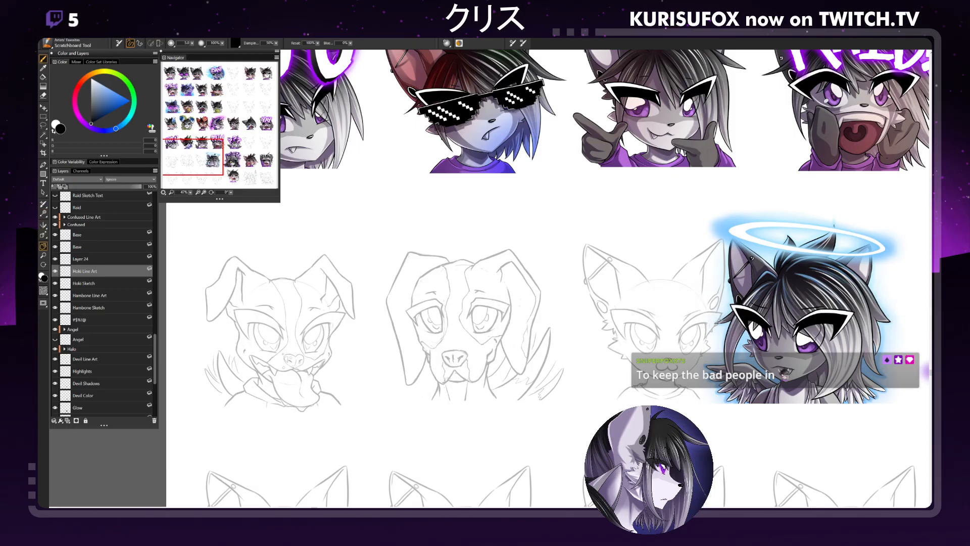
# Set the Scratchboard Tool's brush size to 8 for inking the tongue-out dog sketch on the Hoki Line Art layer
pyautogui.click(43, 246)
pyautogui.moveTo(263, 277); pyautogui.dragTo(338, 265)
pyautogui.hotkey('ctrl', '+')
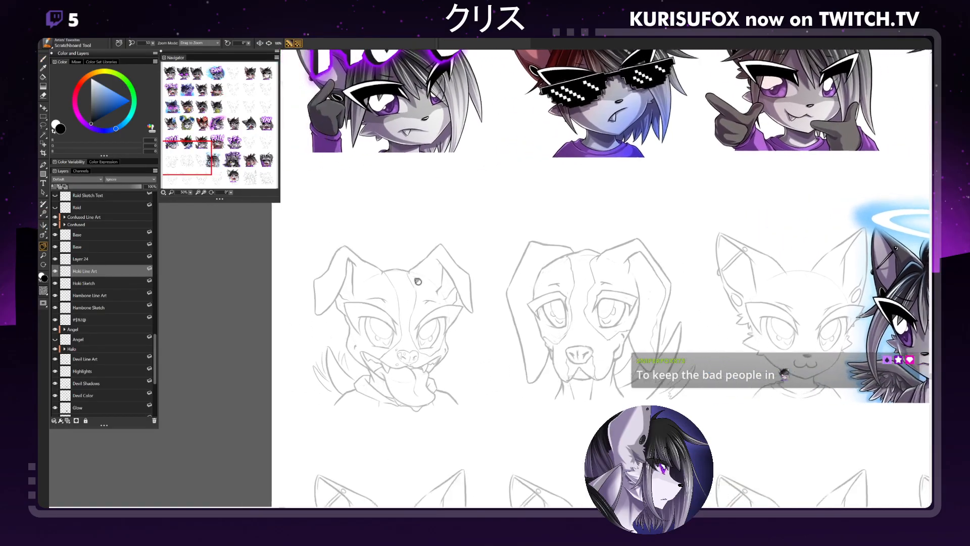
pyautogui.hotkey('ctrl', '+')
pyautogui.moveTo(231, 192); pyautogui.dragTo(258, 186)
pyautogui.press('b')
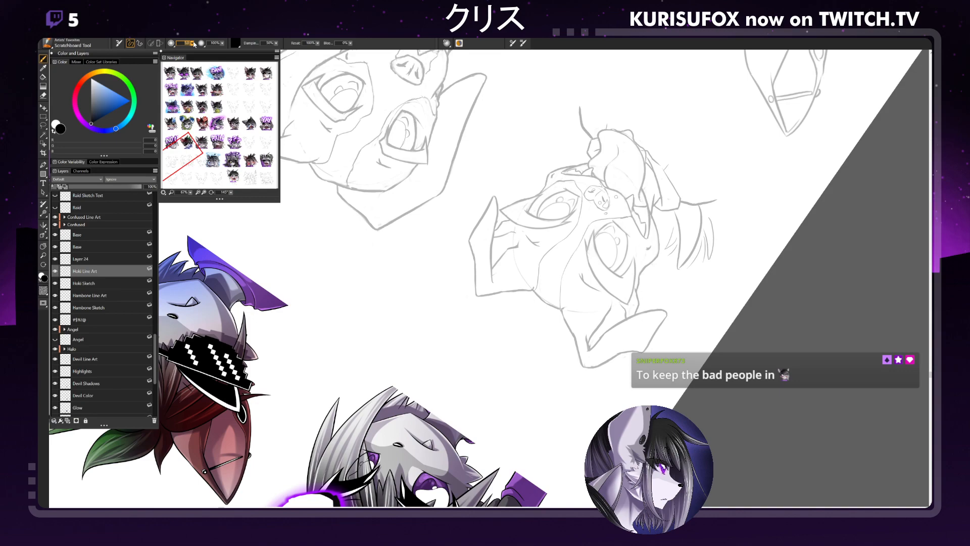
pyautogui.write('8')
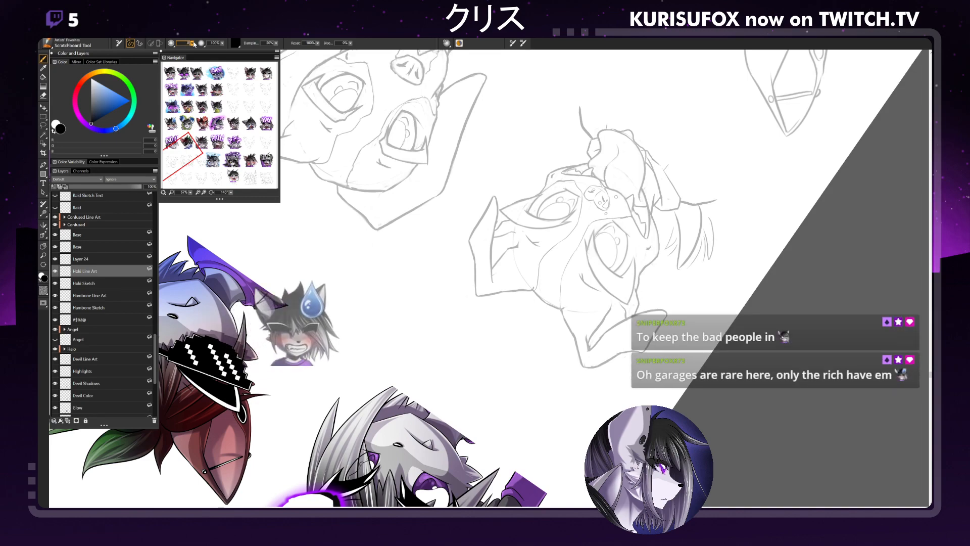
pyautogui.press('Return')
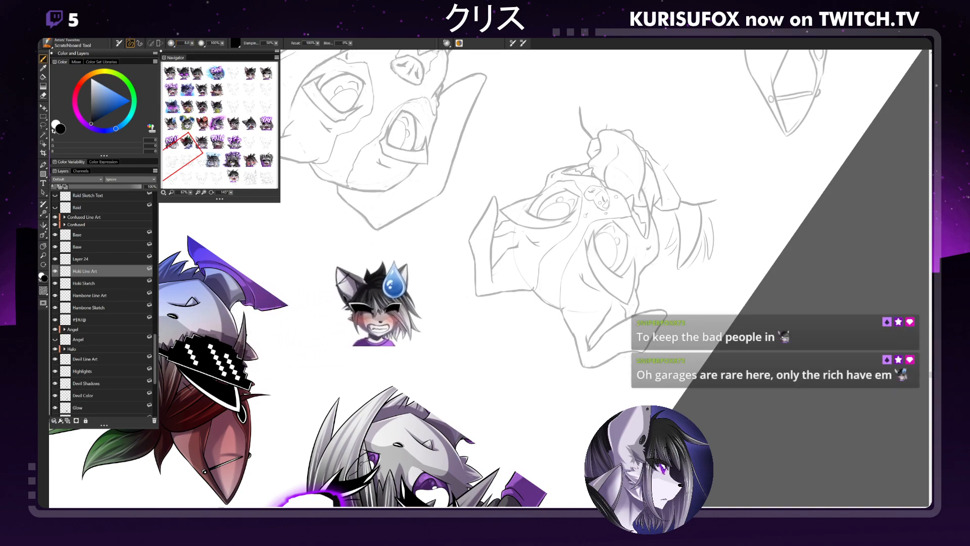
# Ink the upper edge of the thick upper lash on the tongue-out dog's left-hand eye, from the inner corner outward
pyautogui.moveTo(585, 242); pyautogui.dragTo(601, 282)
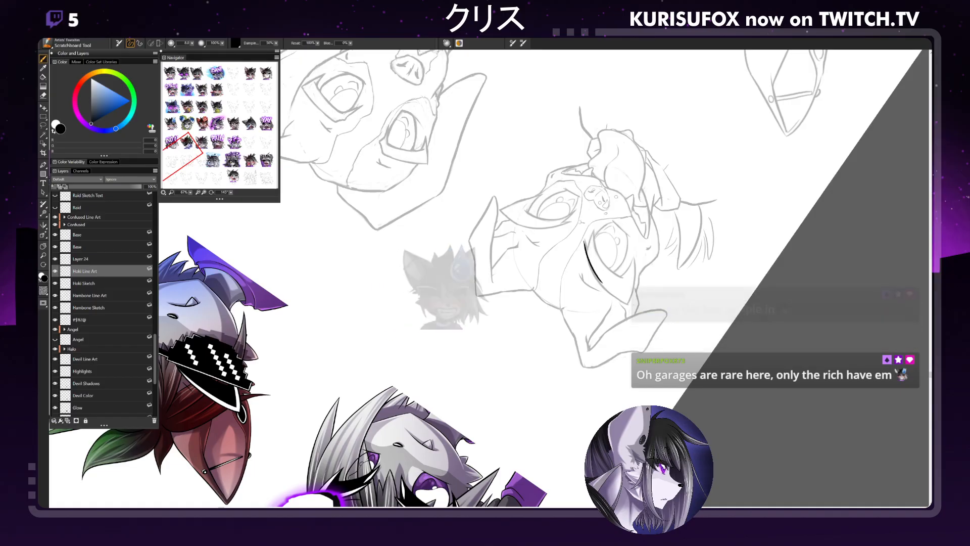
pyautogui.hotkey('ctrl', 'z')
pyautogui.moveTo(587, 235); pyautogui.dragTo(604, 285)
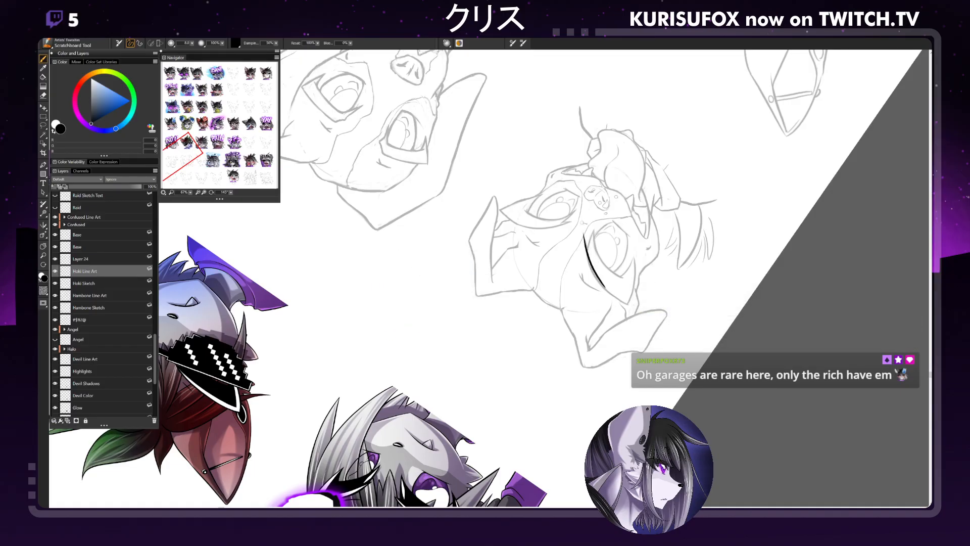
pyautogui.hotkey('ctrl', 'z')
pyautogui.moveTo(586, 242); pyautogui.dragTo(629, 304)
pyautogui.hotkey('ctrl', 'z')
pyautogui.moveTo(585, 241); pyautogui.dragTo(628, 303)
pyautogui.moveTo(588, 247); pyautogui.dragTo(585, 241)
pyautogui.moveTo(585, 242); pyautogui.dragTo(590, 249)
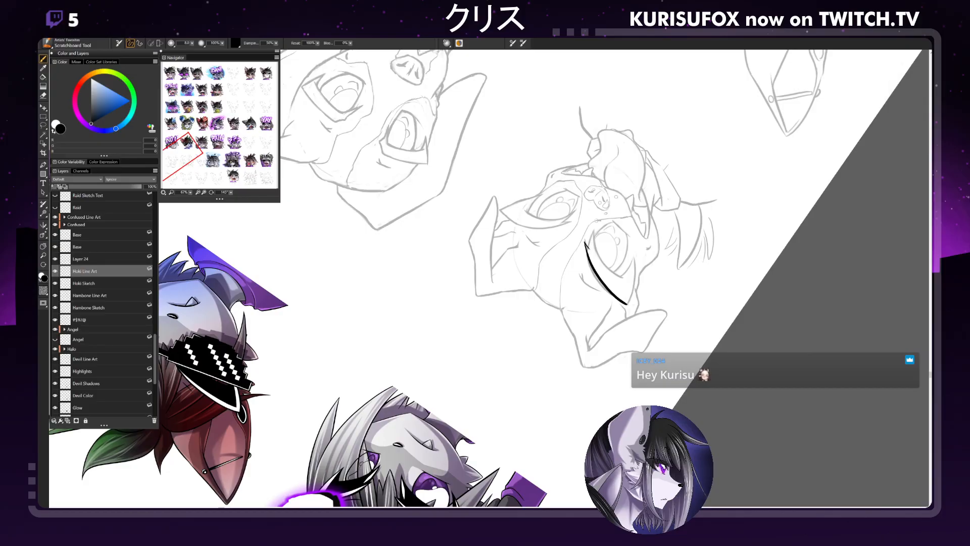
pyautogui.moveTo(627, 304); pyautogui.dragTo(632, 264)
pyautogui.hotkey('ctrl', 'z')
pyautogui.moveTo(627, 304)
pyautogui.mouseDown()
pyautogui.moveTo(633, 260)
pyautogui.moveTo(594, 226)
pyautogui.moveTo(601, 255)
pyautogui.moveTo(627, 279)
pyautogui.mouseUp()
pyautogui.hotkey('ctrl', 'z')
pyautogui.hotkey('ctrl', 'z')
pyautogui.hotkey('ctrl', 'z')
# Ink the lower edge of the left-hand eye's upper lash as one curve starting at the inner tip
pyautogui.moveTo(594, 225); pyautogui.dragTo(627, 279)
pyautogui.hotkey('ctrl', 'z')
pyautogui.moveTo(594, 226); pyautogui.dragTo(622, 277)
pyautogui.hotkey('ctrl', 'z')
pyautogui.moveTo(593, 225); pyautogui.dragTo(629, 280)
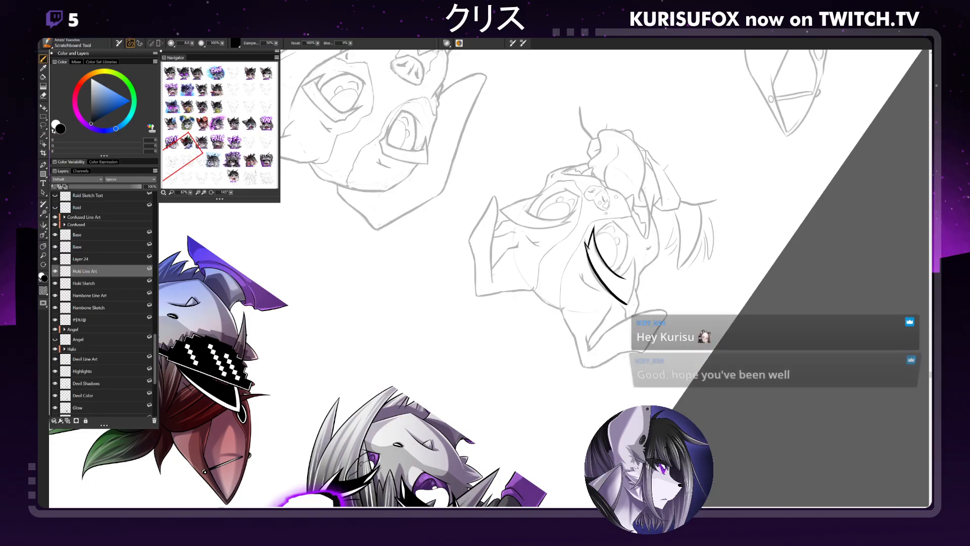
# Close the left-hand lash outline with a curved outer edge joining its upper and lower lines
pyautogui.moveTo(231, 193); pyautogui.dragTo(613, 180)
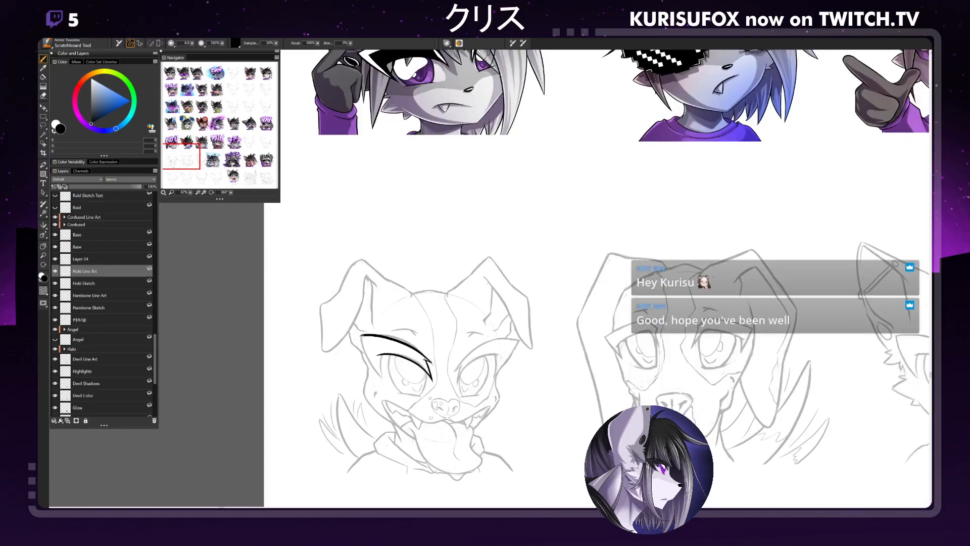
pyautogui.moveTo(361, 335); pyautogui.dragTo(380, 372)
pyautogui.hotkey('ctrl', 'z')
pyautogui.moveTo(361, 336); pyautogui.dragTo(380, 371)
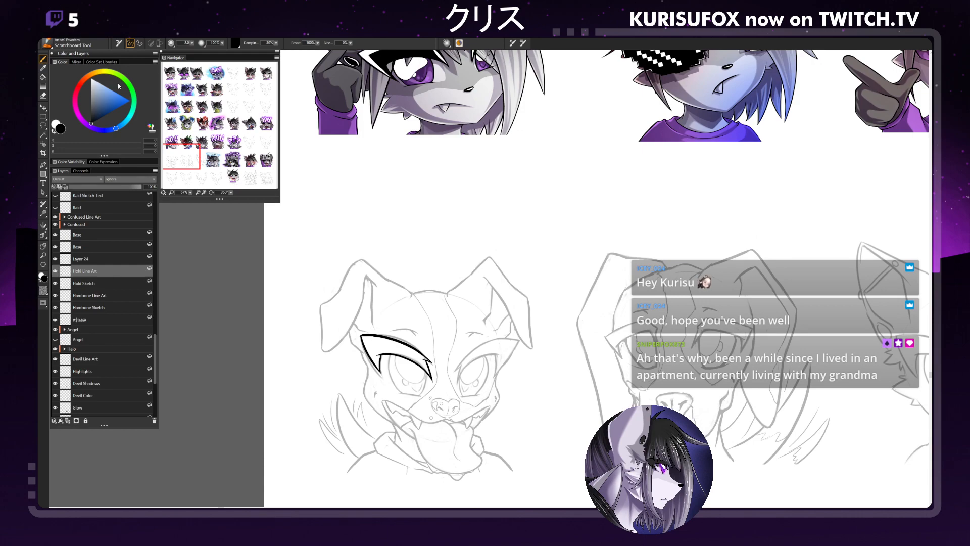
# Fill the left-hand lash with black and trim its inner tip with the eraser
pyautogui.click(43, 78)
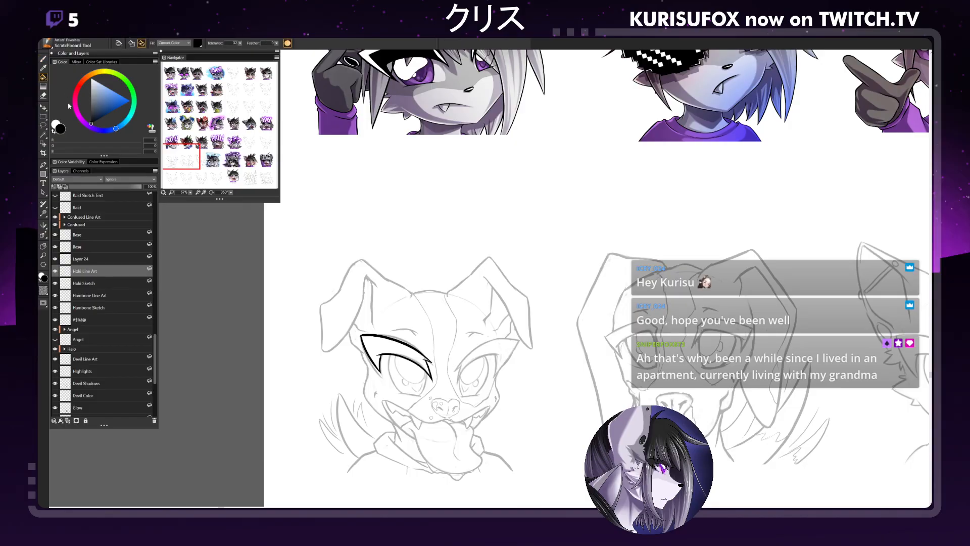
pyautogui.click(381, 342)
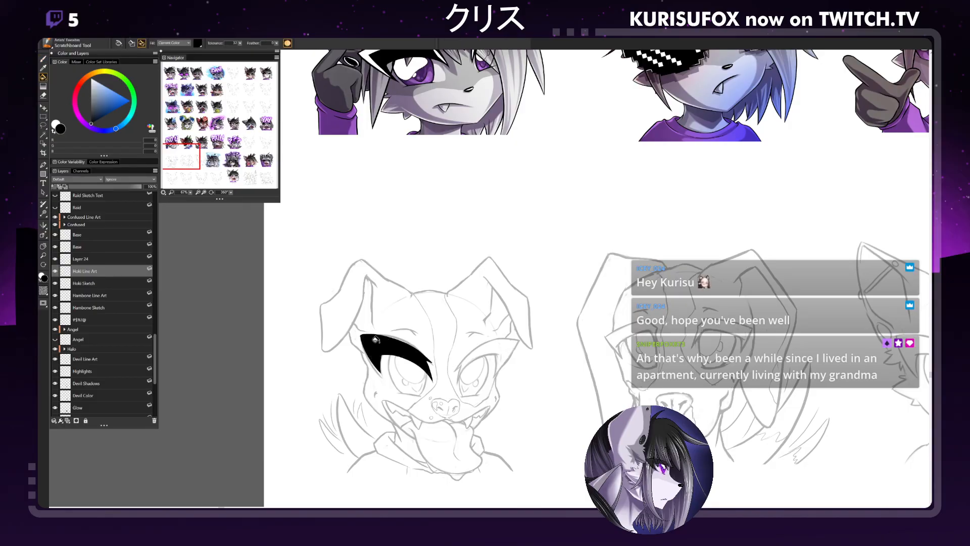
pyautogui.click(45, 59)
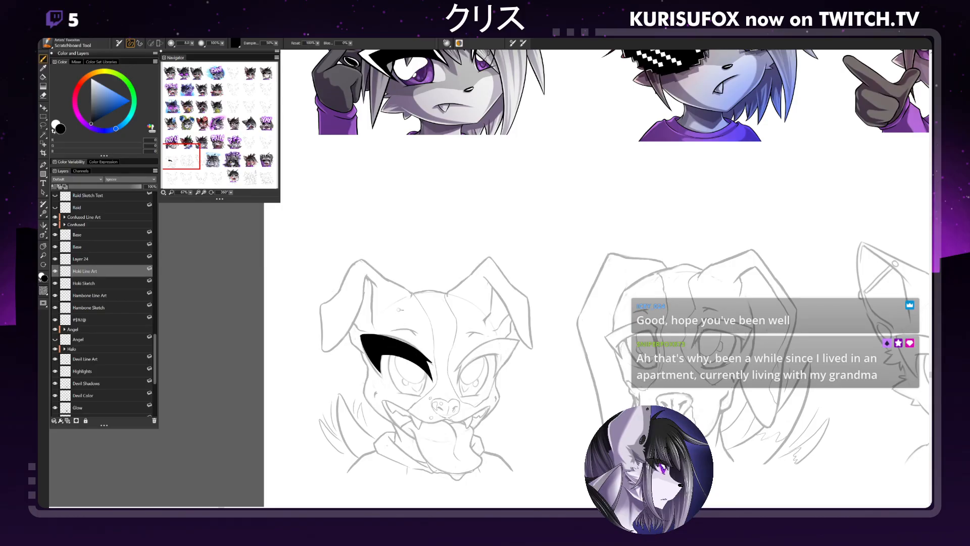
pyautogui.press('n')
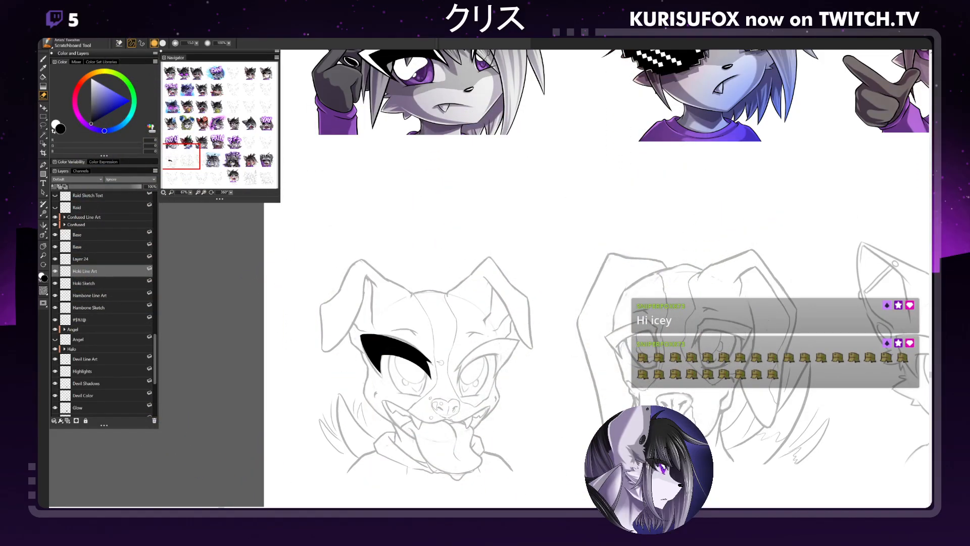
pyautogui.press('b')
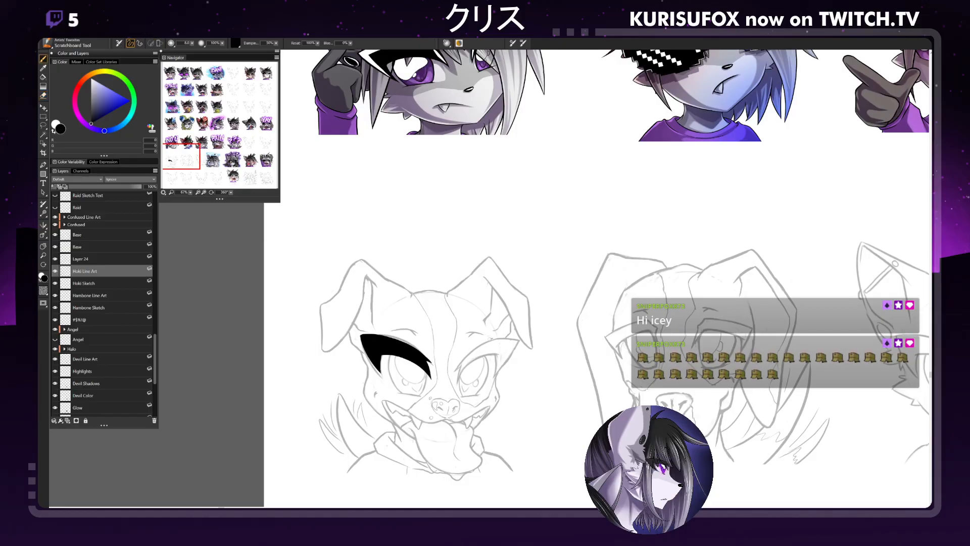
# Ink the upper edge of the lash on the tongue-out dog's right-hand eye, from the outer side to the inner corner
pyautogui.moveTo(497, 338); pyautogui.dragTo(459, 366)
pyautogui.hotkey('ctrl', 'z')
pyautogui.moveTo(497, 338); pyautogui.dragTo(455, 372)
pyautogui.hotkey('ctrl', 'z')
pyautogui.hotkey('ctrl', 'z')
pyautogui.moveTo(501, 336); pyautogui.dragTo(457, 371)
pyautogui.hotkey('ctrl', 'z')
pyautogui.moveTo(502, 337); pyautogui.dragTo(455, 369)
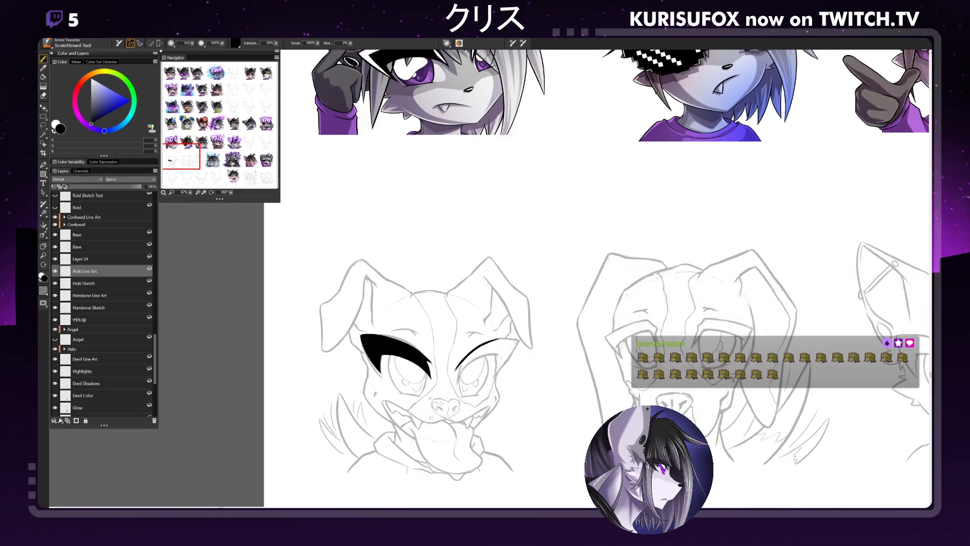
pyautogui.moveTo(497, 338)
pyautogui.mouseDown()
pyautogui.moveTo(517, 343)
pyautogui.moveTo(501, 336)
pyautogui.mouseUp()
pyautogui.hotkey('ctrl', 'z')
# Ink the outer edge of the right-hand lash down to its lower tip and tidy the lines with the eraser
pyautogui.moveTo(516, 344); pyautogui.dragTo(495, 375)
pyautogui.hotkey('ctrl', 'z')
pyautogui.moveTo(516, 344); pyautogui.dragTo(492, 380)
pyautogui.hotkey('ctrl', 'z')
pyautogui.moveTo(516, 344); pyautogui.dragTo(493, 377)
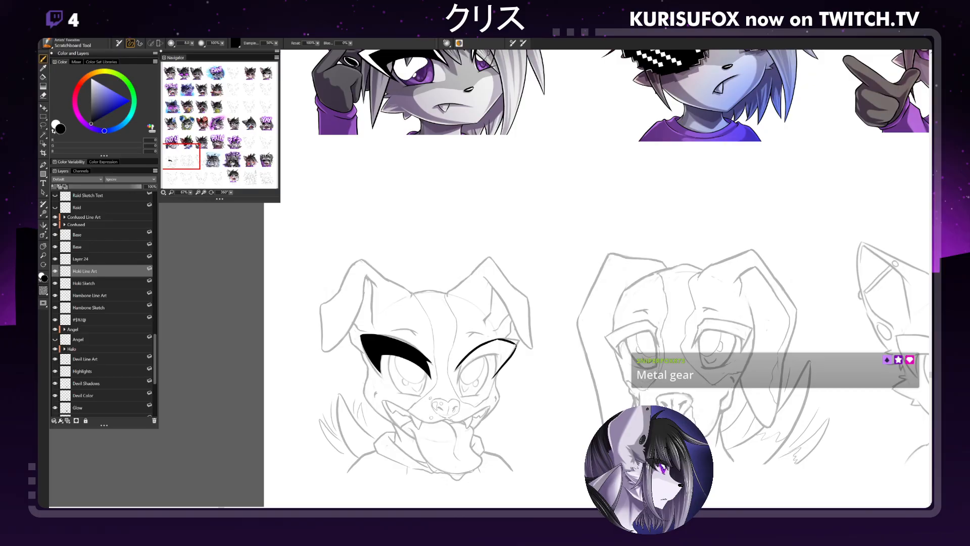
pyautogui.press('n')
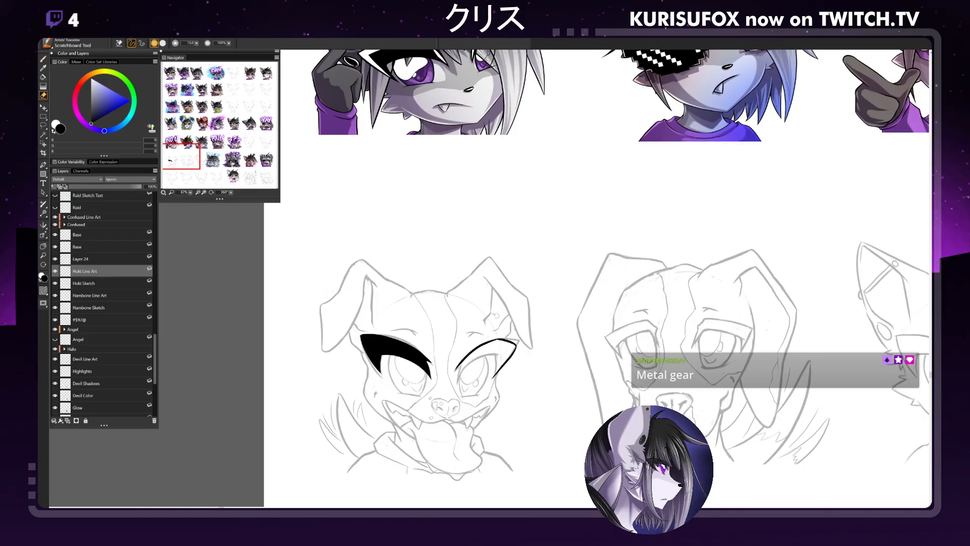
pyautogui.press('b')
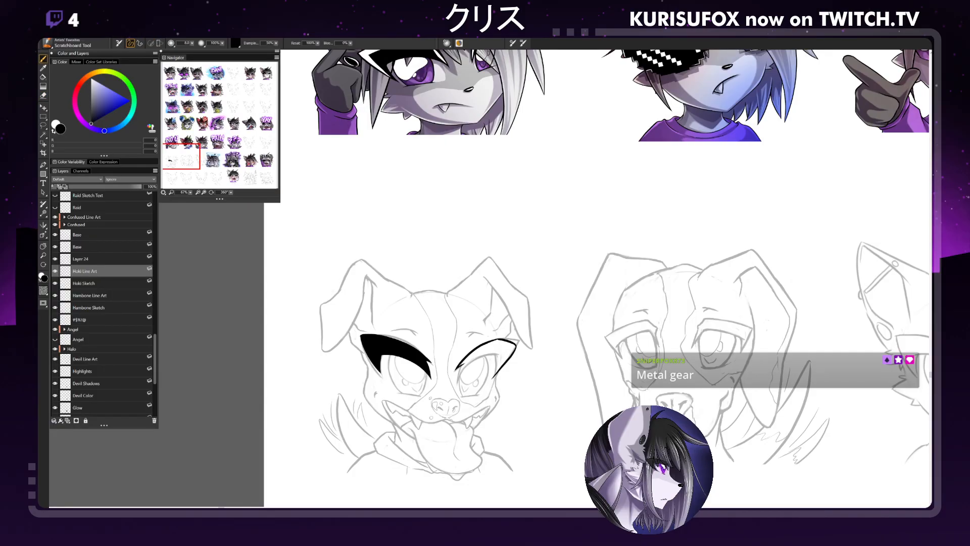
# Ink the inner tip and lower edge of the right-hand eye's upper lash
pyautogui.moveTo(461, 367); pyautogui.dragTo(456, 380)
pyautogui.hotkey('ctrl', 'z')
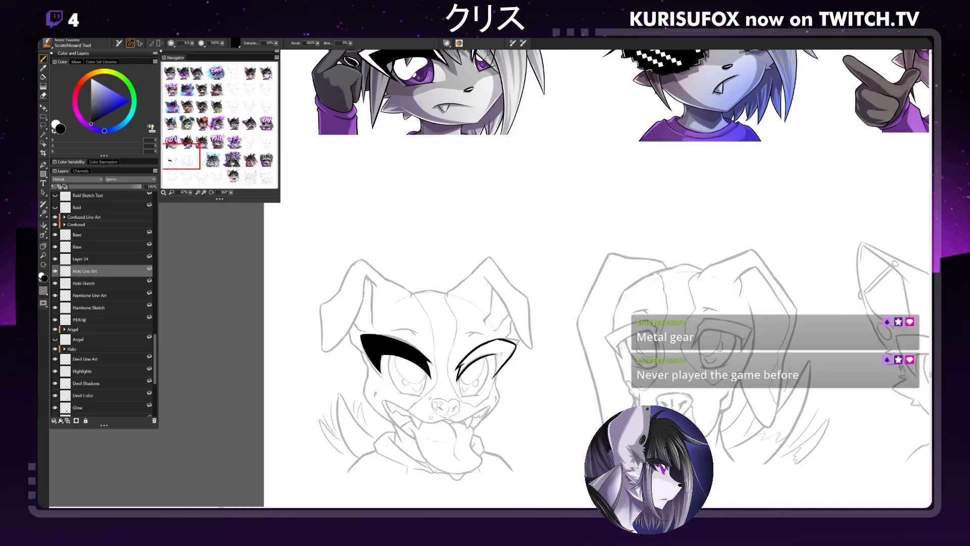
pyautogui.hotkey('ctrl', 'z')
pyautogui.moveTo(458, 380); pyautogui.dragTo(502, 355)
pyautogui.hotkey('ctrl', 'z')
pyautogui.moveTo(457, 380); pyautogui.dragTo(499, 355)
# Close the outer tip of the right-hand lash outline and clean it up with the eraser
pyautogui.moveTo(231, 192); pyautogui.dragTo(212, 198)
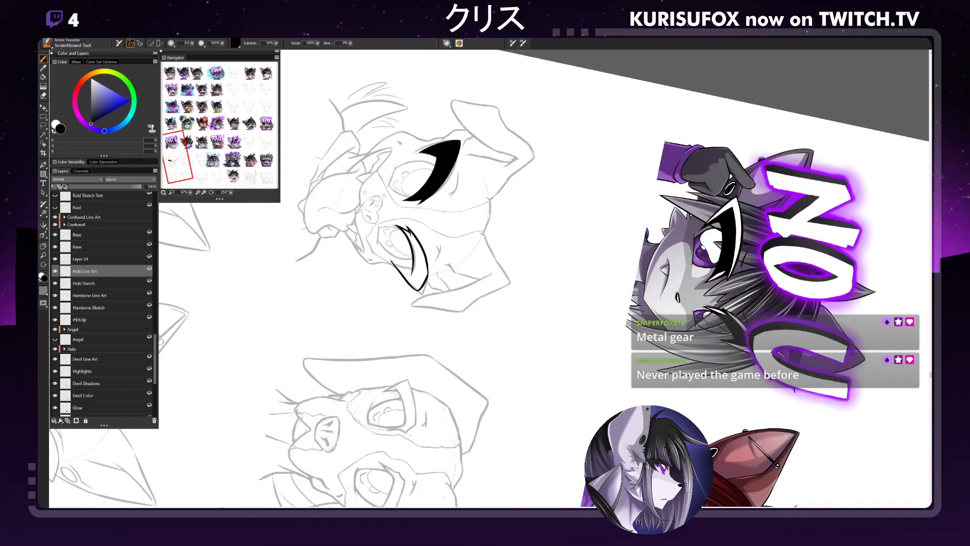
pyautogui.moveTo(393, 263)
pyautogui.mouseDown()
pyautogui.moveTo(413, 270)
pyautogui.moveTo(411, 287)
pyautogui.mouseUp()
pyautogui.hotkey('ctrl', 'z')
pyautogui.press('n')
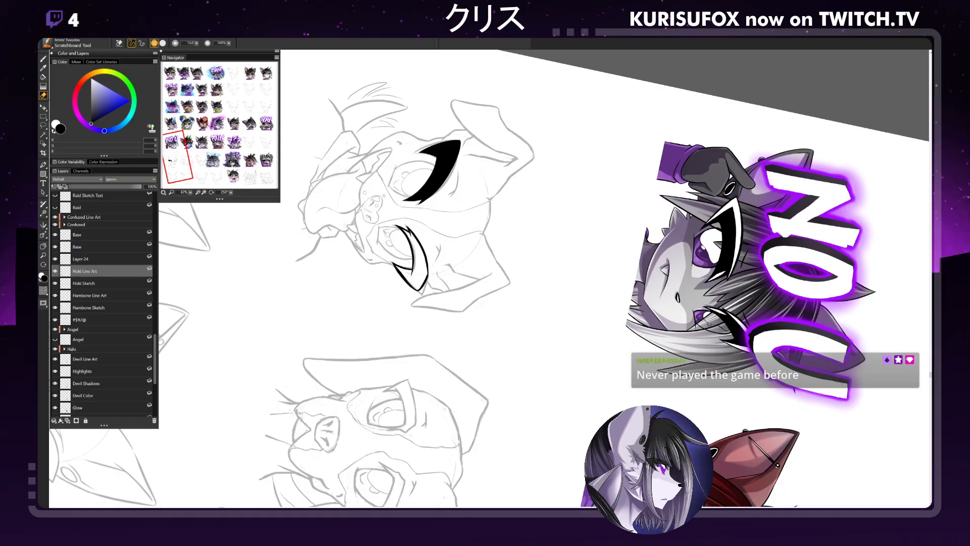
pyautogui.press('b')
pyautogui.moveTo(232, 193); pyautogui.dragTo(288, 194)
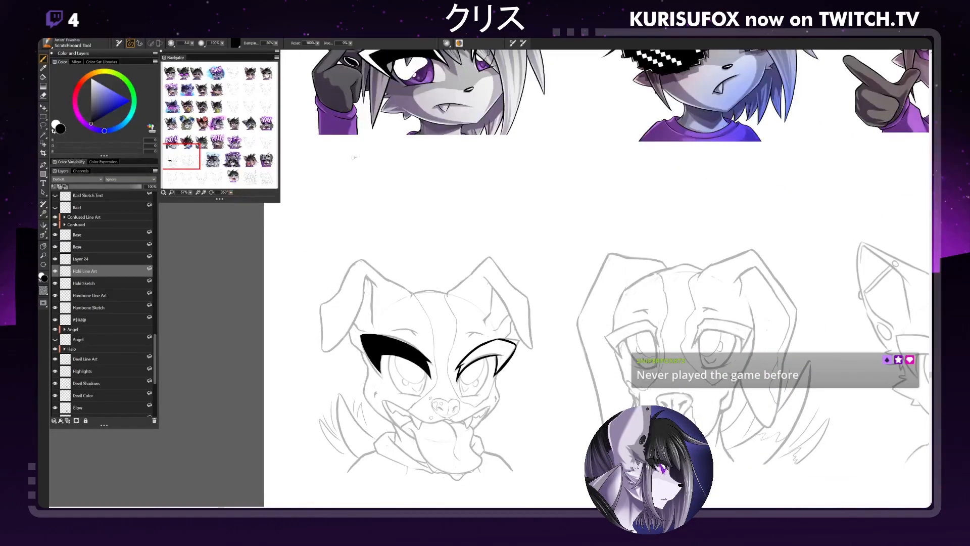
# Fill the right-hand lash outline with black
pyautogui.click(42, 77)
pyautogui.click(487, 346)
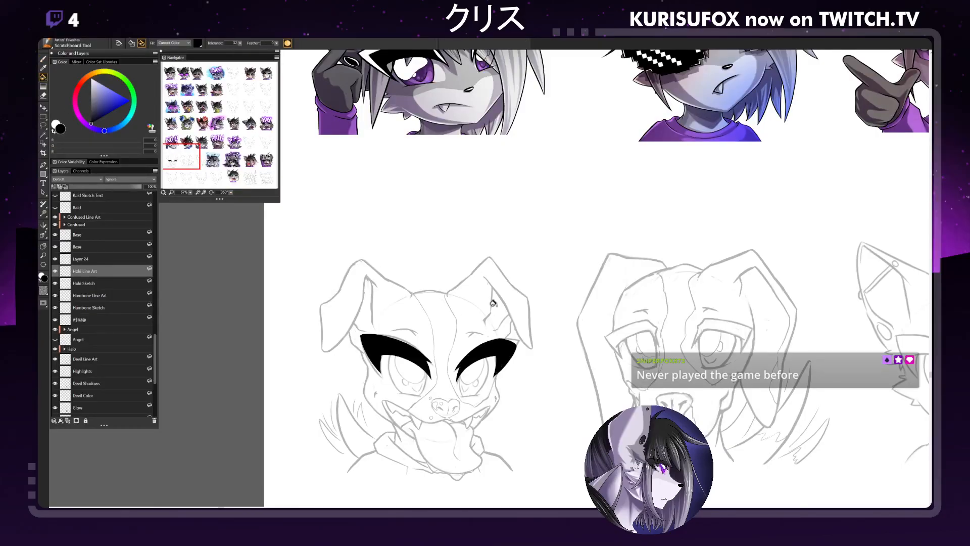
pyautogui.click(43, 59)
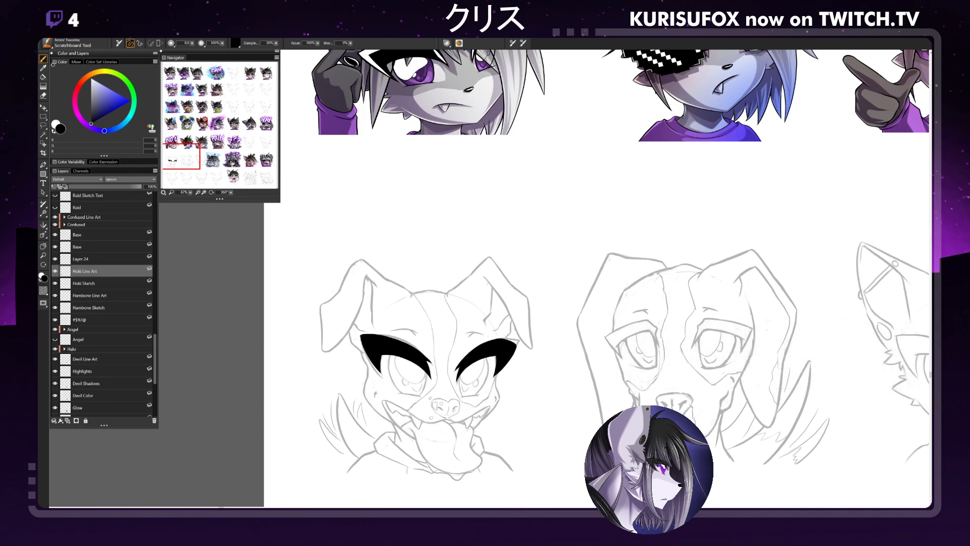
# Trim the outer upper edge of the left-hand lash with the eraser
pyautogui.press('n')
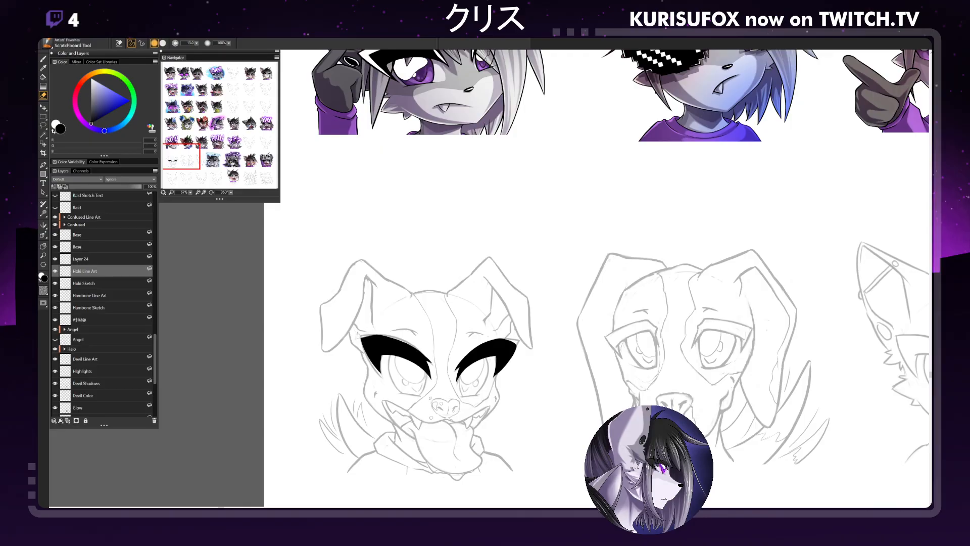
pyautogui.moveTo(359, 336); pyautogui.dragTo(381, 333)
pyautogui.press('b')
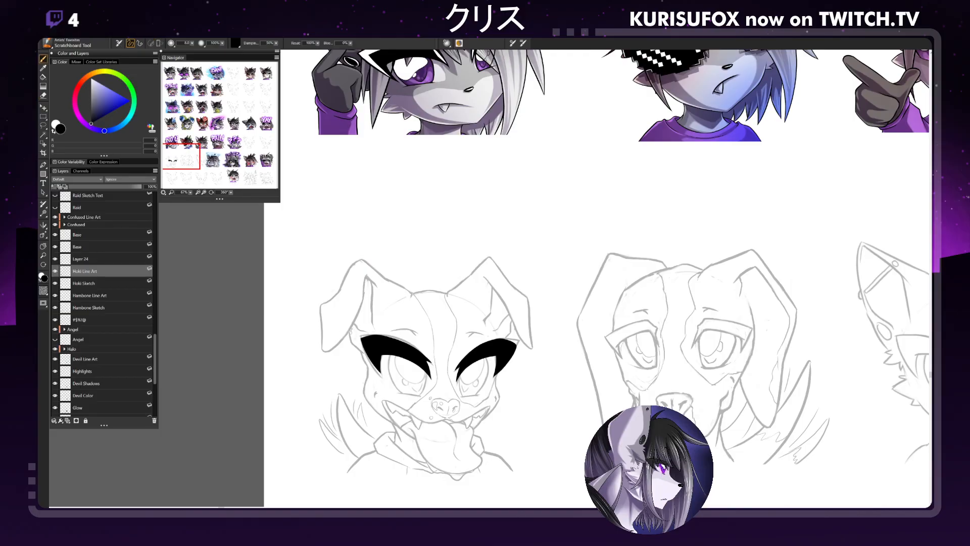
pyautogui.press('e')
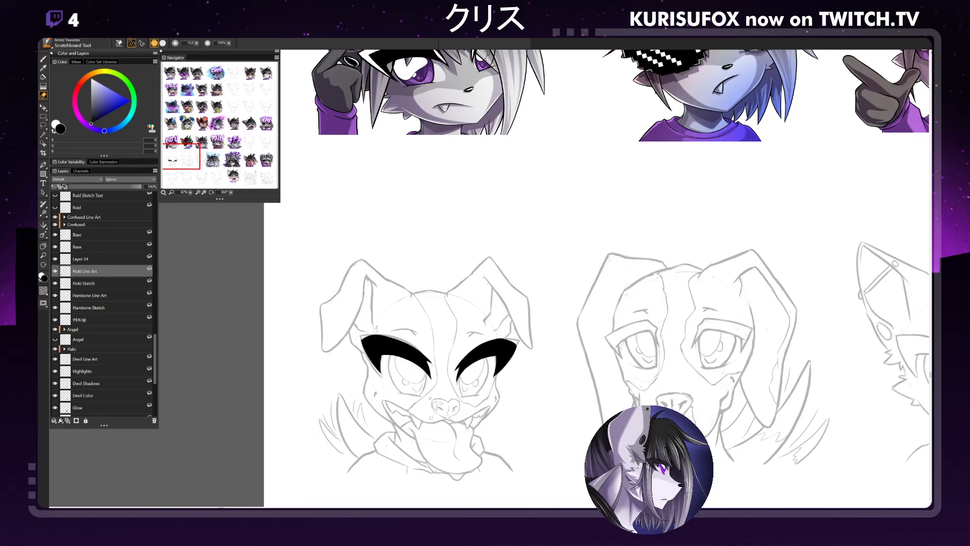
pyautogui.press('b')
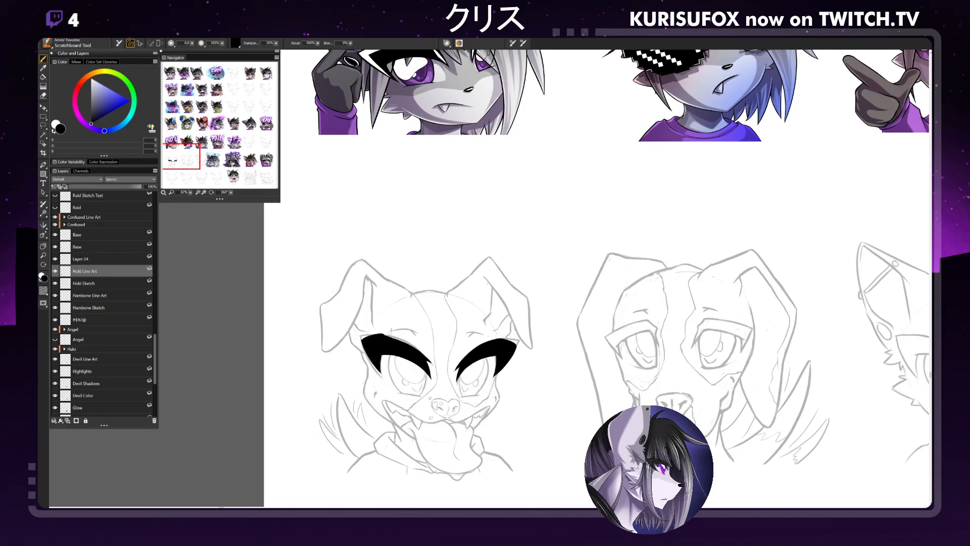
# Trim the outer end of the left-hand eye's upper lash with the eraser
pyautogui.moveTo(231, 193); pyautogui.dragTo(190, 200)
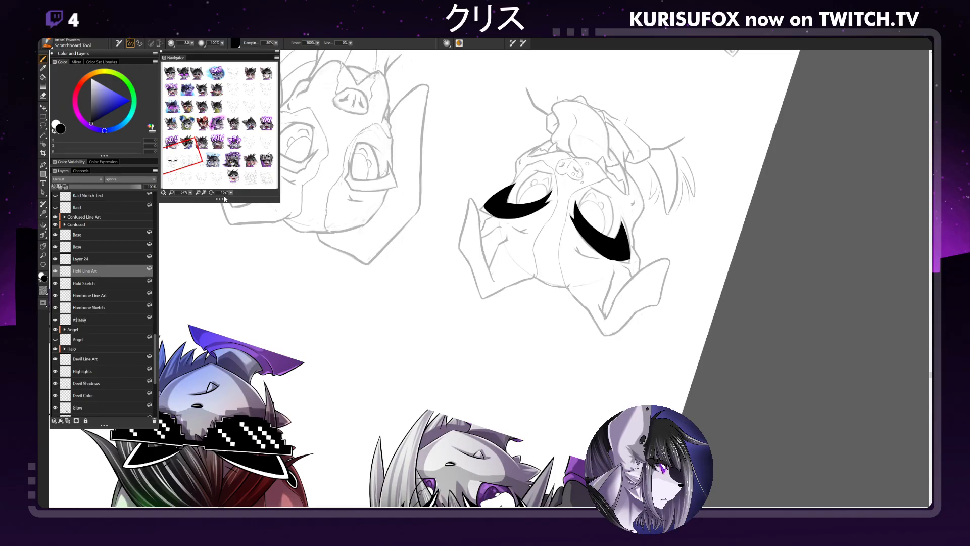
pyautogui.moveTo(231, 192); pyautogui.dragTo(214, 201)
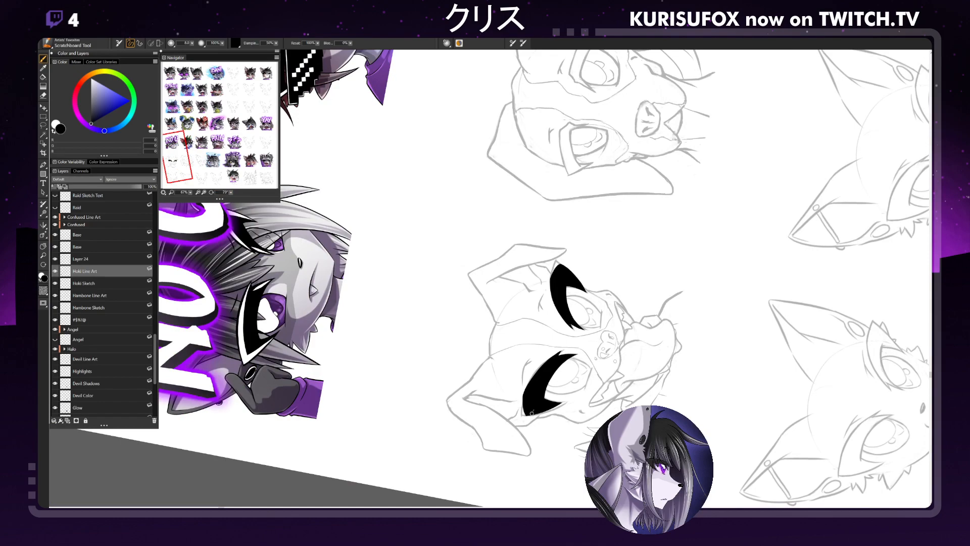
pyautogui.press('n')
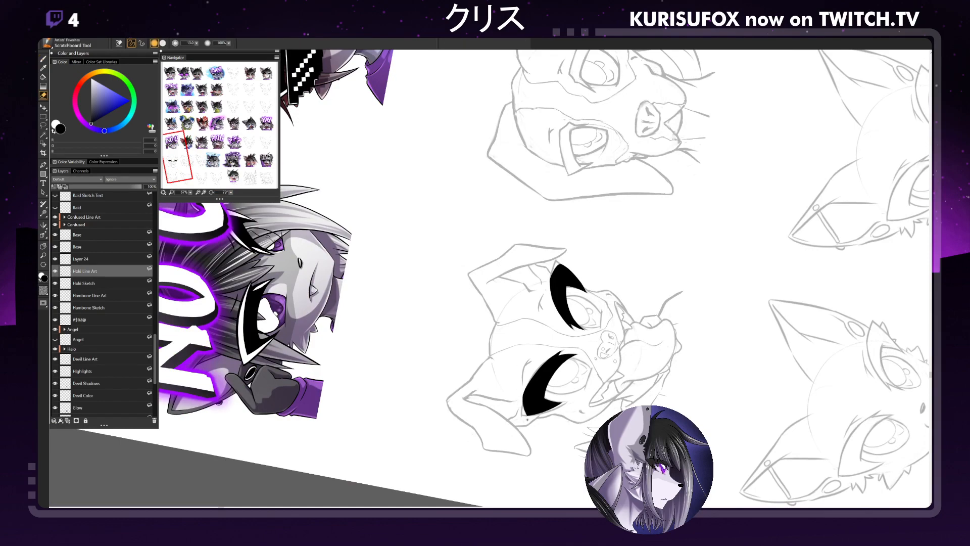
pyautogui.moveTo(524, 406); pyautogui.dragTo(527, 427)
pyautogui.moveTo(524, 391); pyautogui.dragTo(526, 414)
pyautogui.hotkey('ctrl', 'z')
pyautogui.press('b')
pyautogui.press('e')
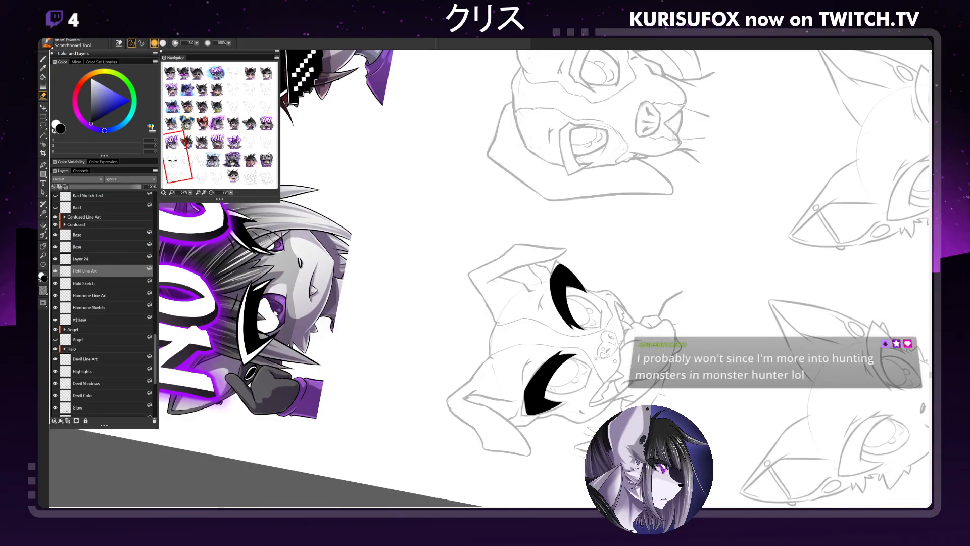
# Re-ink the outer edge of the left-hand lash with the Scratchboard Tool
pyautogui.press('p')
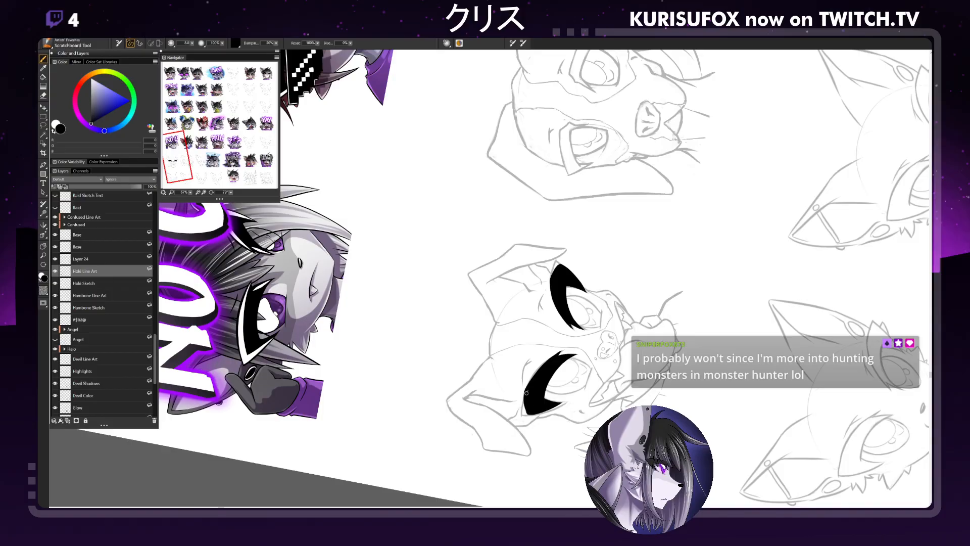
pyautogui.moveTo(527, 412); pyautogui.dragTo(525, 392)
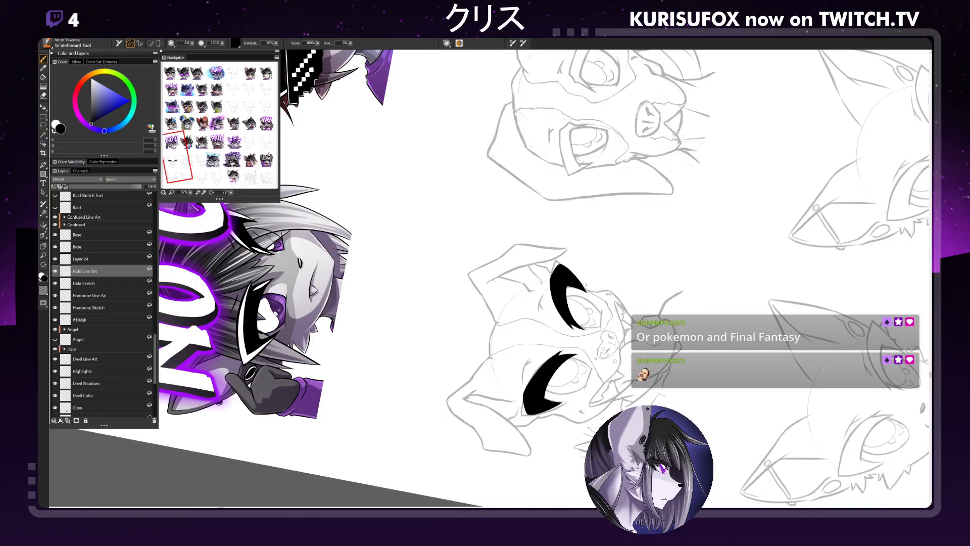
pyautogui.press('e')
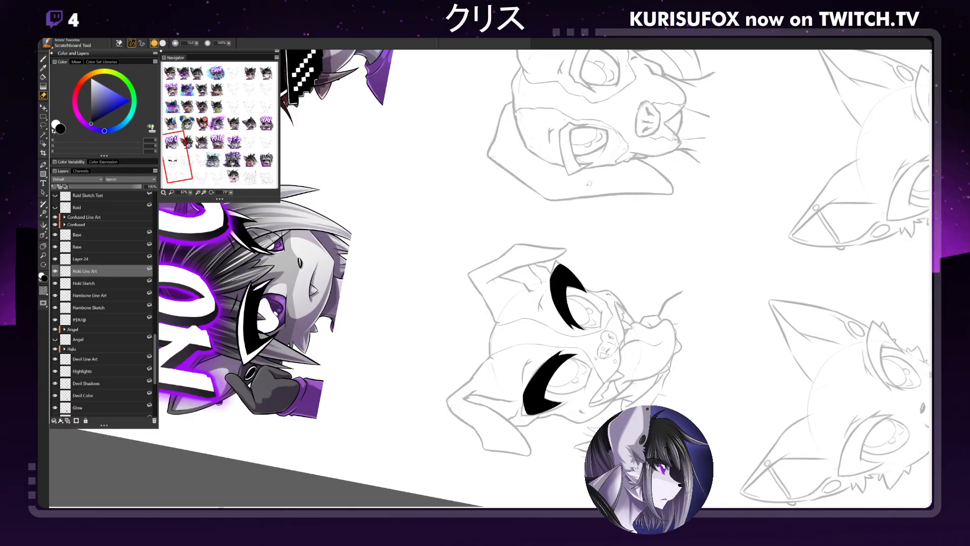
pyautogui.press('b')
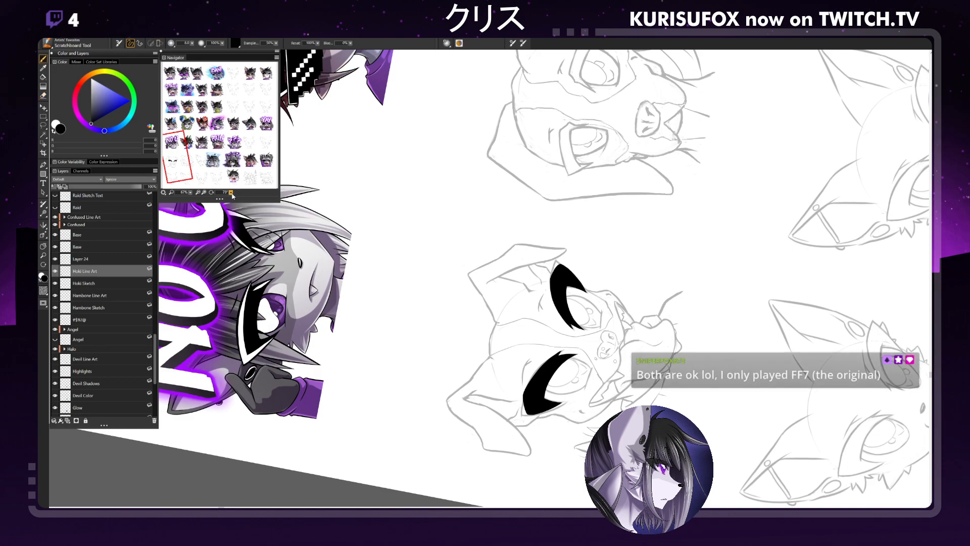
# Ink the left-hand eye's iris outline and start the outline of the right-hand iris
pyautogui.moveTo(231, 193); pyautogui.dragTo(273, 194)
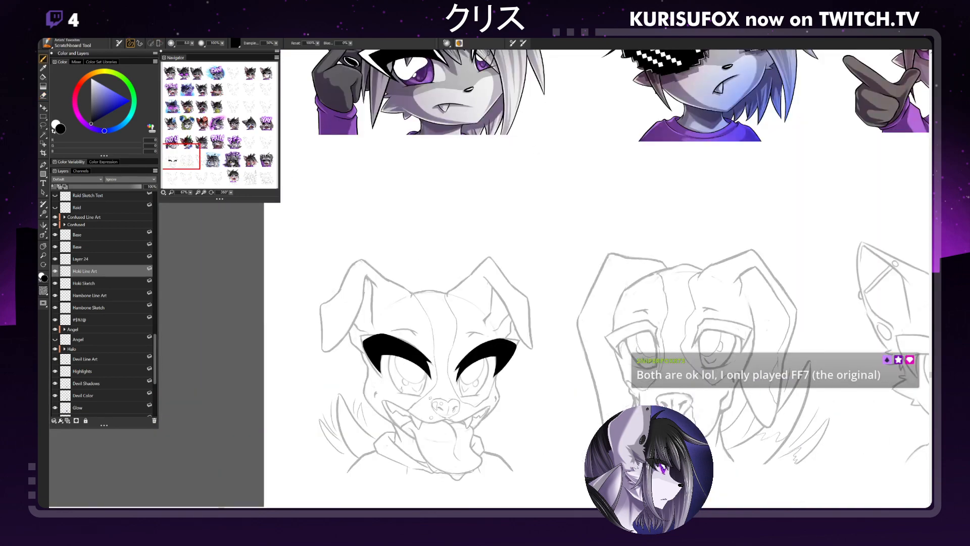
pyautogui.moveTo(388, 355); pyautogui.dragTo(401, 392)
pyautogui.hotkey('ctrl', 'z')
pyautogui.moveTo(403, 393); pyautogui.dragTo(389, 355)
pyautogui.moveTo(463, 397); pyautogui.dragTo(460, 370)
pyautogui.hotkey('ctrl', 'z')
# Complete the iris outline of the right-hand eye, redoing uneven strokes
pyautogui.moveTo(230, 194); pyautogui.dragTo(210, 195)
pyautogui.moveTo(368, 209); pyautogui.dragTo(393, 220)
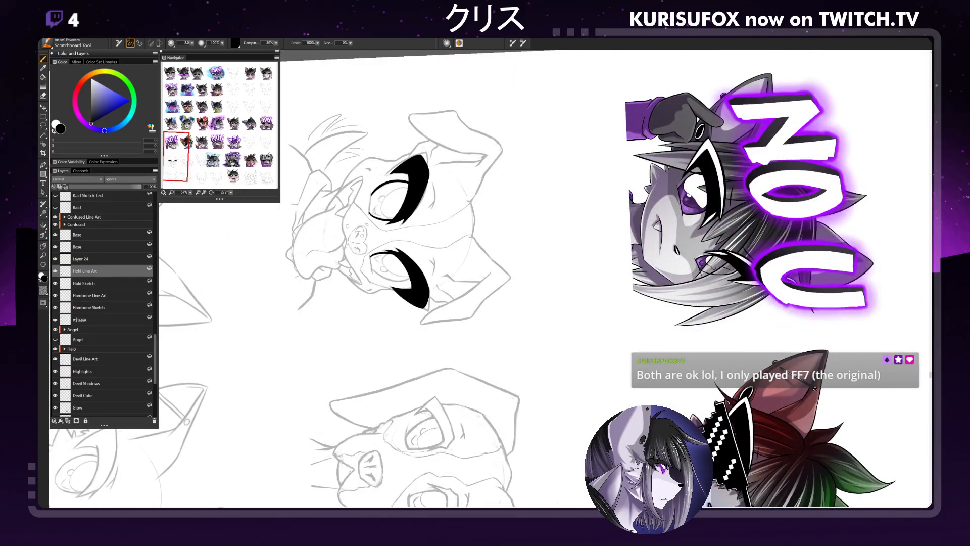
pyautogui.moveTo(370, 262); pyautogui.dragTo(410, 281)
pyautogui.hotkey('ctrl', 'z')
pyautogui.moveTo(370, 265); pyautogui.dragTo(410, 281)
pyautogui.hotkey('ctrl', 'z')
pyautogui.hotkey('ctrl', 'z')
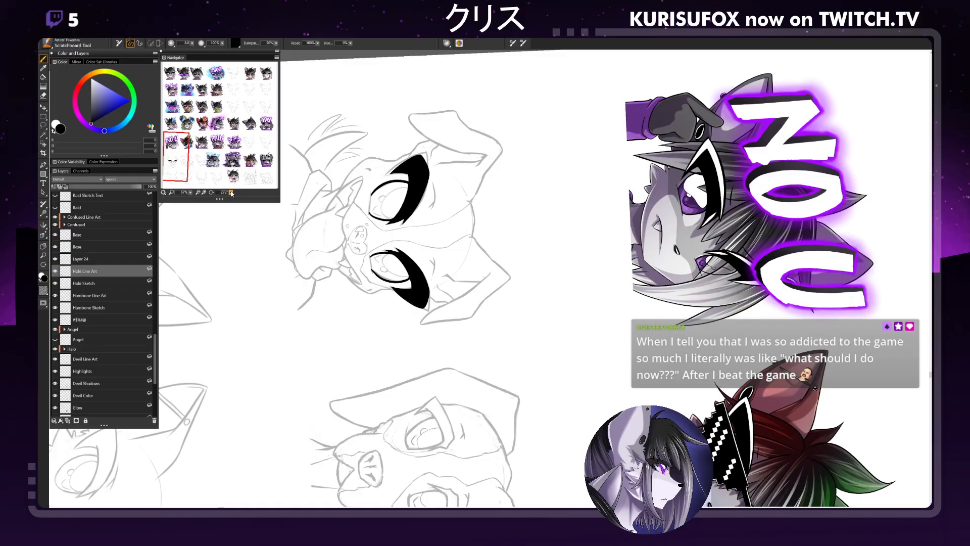
# Ink the pupil and highlight shapes inside the left-hand iris, undoing strokes that stray from the sketch
pyautogui.moveTo(231, 193); pyautogui.dragTo(601, 132)
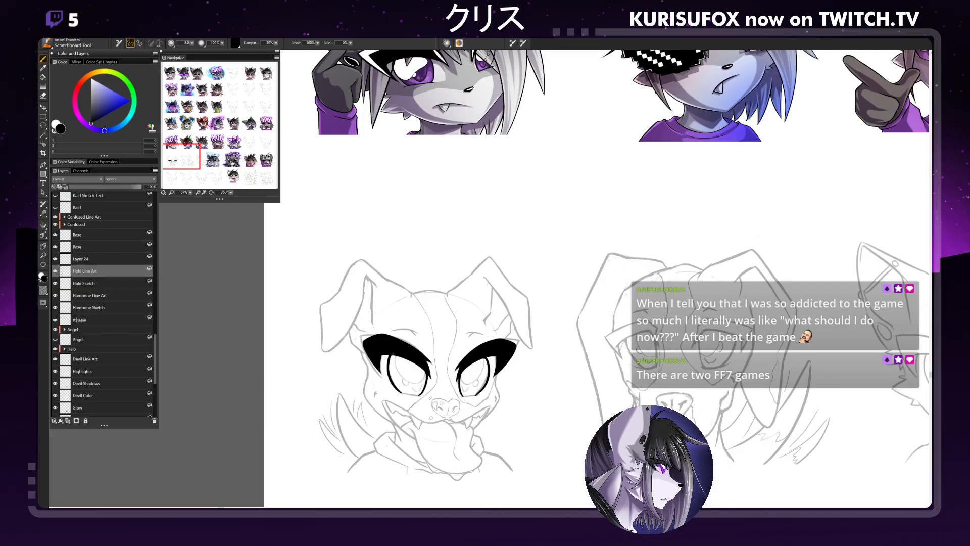
pyautogui.moveTo(390, 352); pyautogui.dragTo(409, 379)
pyautogui.hotkey('ctrl', 'z')
pyautogui.hotkey('ctrl', 'z')
pyautogui.moveTo(422, 369)
pyautogui.mouseDown()
pyautogui.moveTo(424, 381)
pyautogui.moveTo(425, 373)
pyautogui.moveTo(410, 383)
pyautogui.moveTo(400, 375)
pyautogui.moveTo(410, 382)
pyautogui.mouseUp()
pyautogui.hotkey('ctrl', 'z')
pyautogui.hotkey('ctrl', 'z')
pyautogui.hotkey('ctrl', 'z')
pyautogui.hotkey('ctrl', 'z')
pyautogui.hotkey('ctrl', 'z')
pyautogui.hotkey('ctrl', 'z')
pyautogui.hotkey('ctrl', 'z')
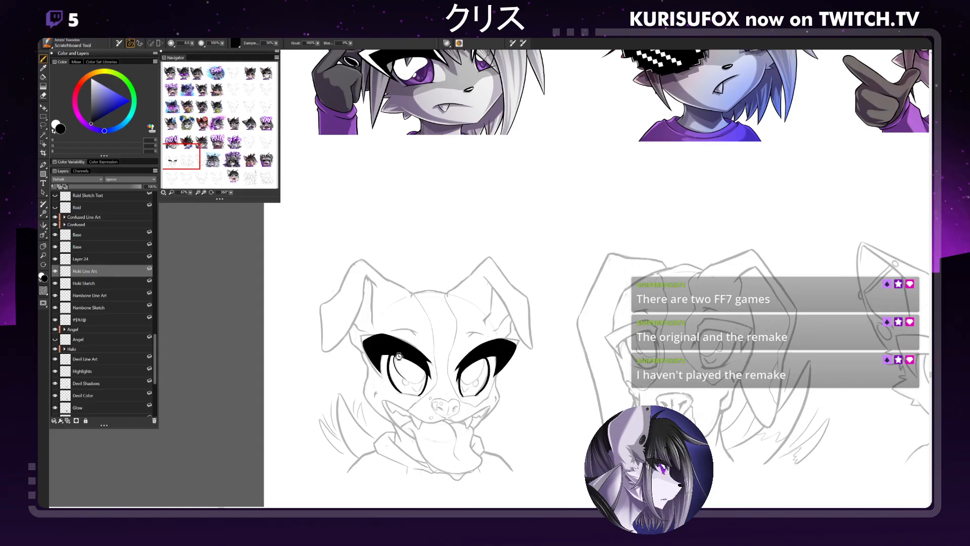
pyautogui.moveTo(425, 368); pyautogui.dragTo(413, 383)
pyautogui.hotkey('ctrl', 'z')
pyautogui.hotkey('ctrl', 'z')
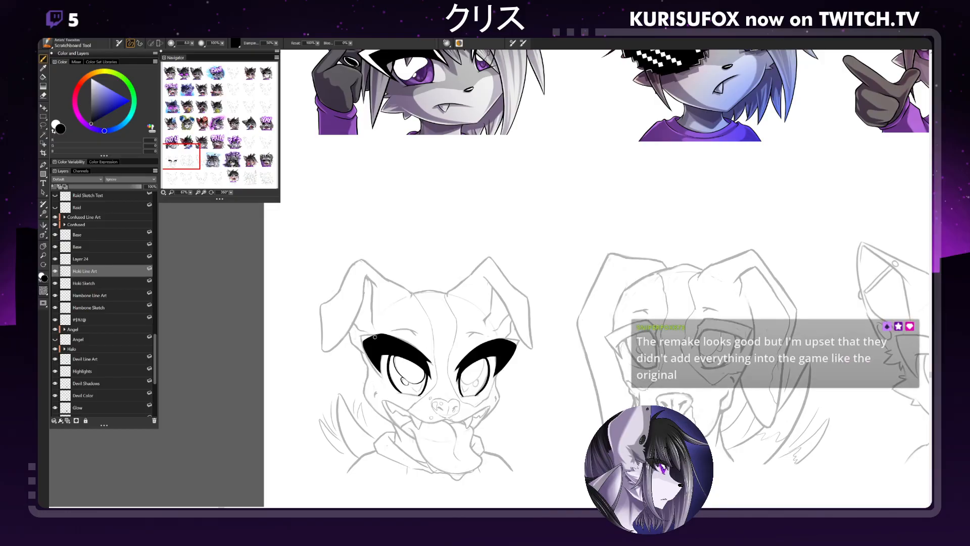
# Trim the left-hand lash's outer edge with the eraser and ink the lower edge of the right-hand eye
pyautogui.press('n')
pyautogui.moveTo(231, 192); pyautogui.dragTo(188, 190)
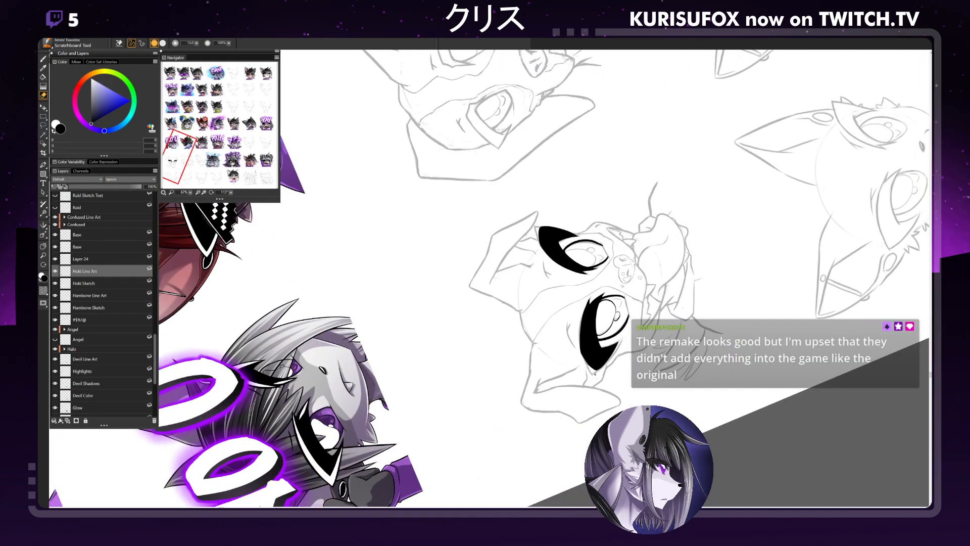
pyautogui.moveTo(586, 358); pyautogui.dragTo(600, 376)
pyautogui.press('p')
pyautogui.press('p')
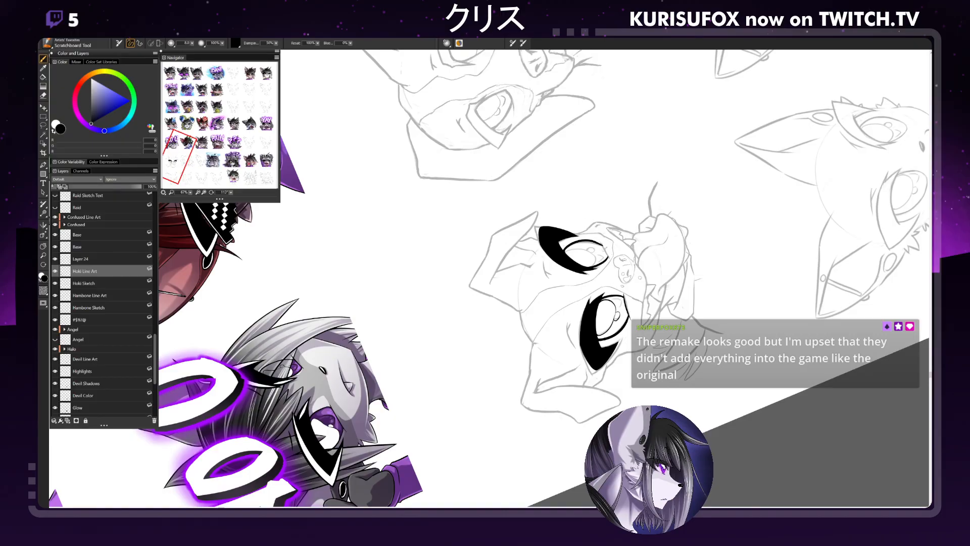
pyautogui.moveTo(602, 243); pyautogui.dragTo(606, 252)
pyautogui.press('e')
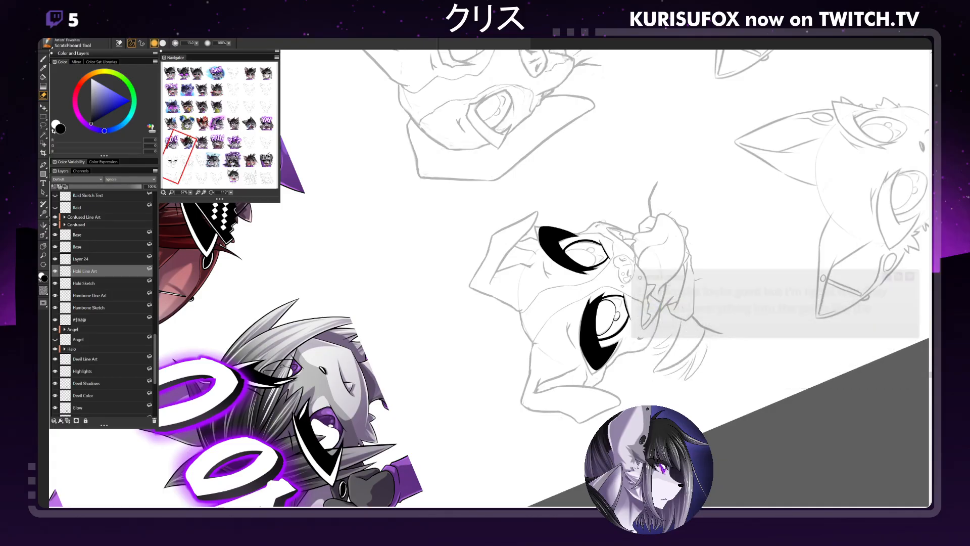
pyautogui.press('p')
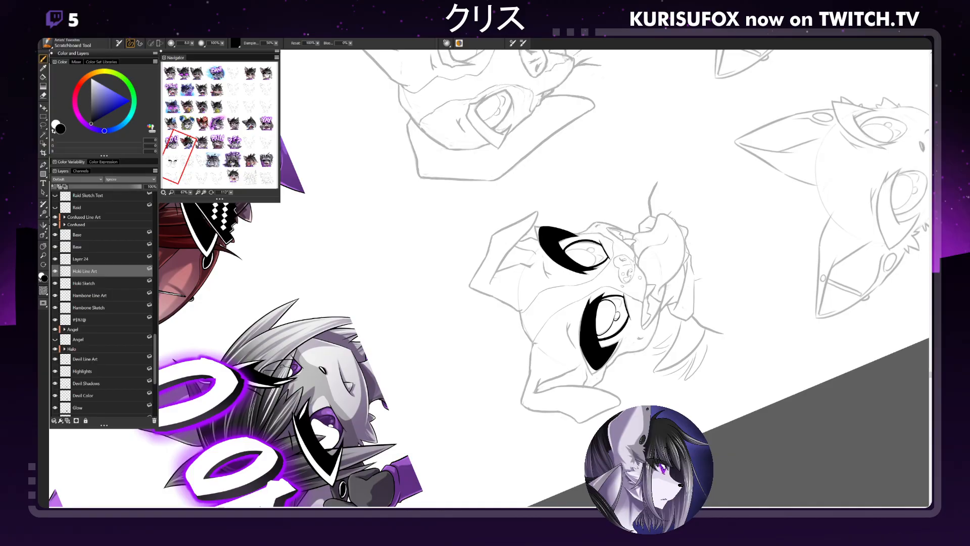
# Ink the pupil and highlight shapes inside the right-hand iris
pyautogui.moveTo(598, 329); pyautogui.dragTo(596, 334)
pyautogui.hotkey('ctrl', 'z')
pyautogui.moveTo(566, 252)
pyautogui.mouseDown()
pyautogui.moveTo(590, 253)
pyautogui.moveTo(594, 267)
pyautogui.moveTo(590, 251)
pyautogui.mouseUp()
pyautogui.hotkey('ctrl', 'z')
pyautogui.hotkey('ctrl', 'z')
pyautogui.hotkey('ctrl', 'z')
pyautogui.hotkey('ctrl', 'z')
pyautogui.hotkey('ctrl', 'z')
pyautogui.hotkey('ctrl', 'z')
pyautogui.hotkey('ctrl', 'z')
pyautogui.moveTo(589, 247); pyautogui.dragTo(589, 251)
pyautogui.hotkey('ctrl', 'z')
pyautogui.hotkey('ctrl', 'z')
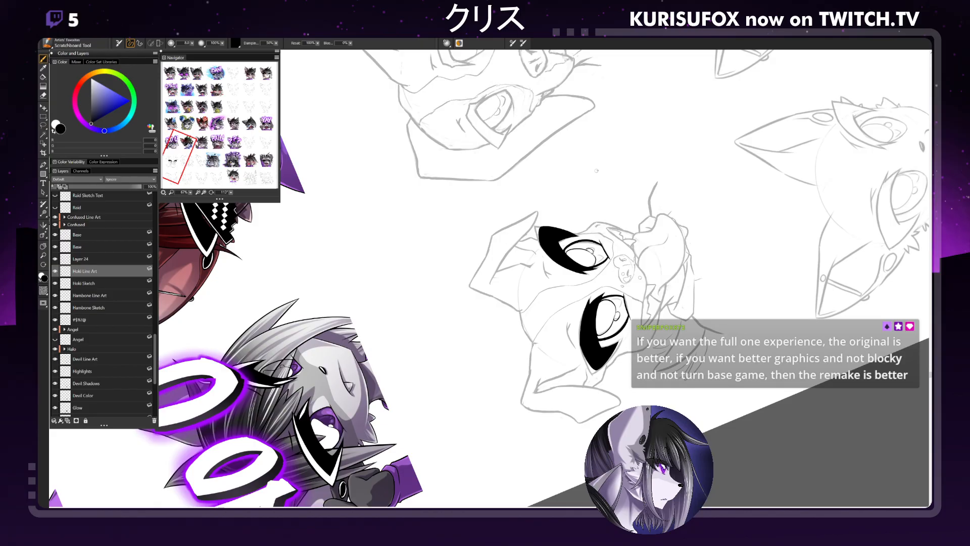
# Ink a short curved brow mark above each eye
pyautogui.moveTo(544, 259); pyautogui.dragTo(547, 274)
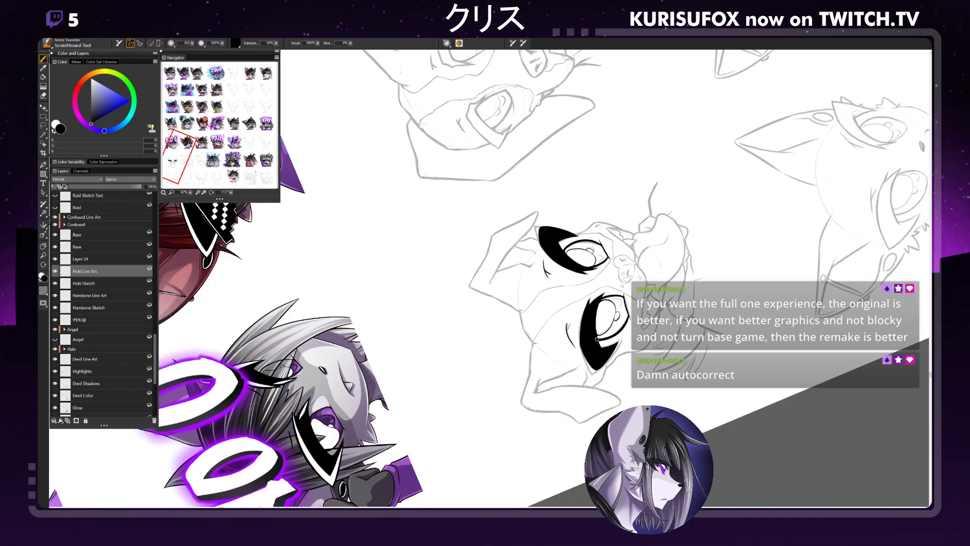
pyautogui.press('e')
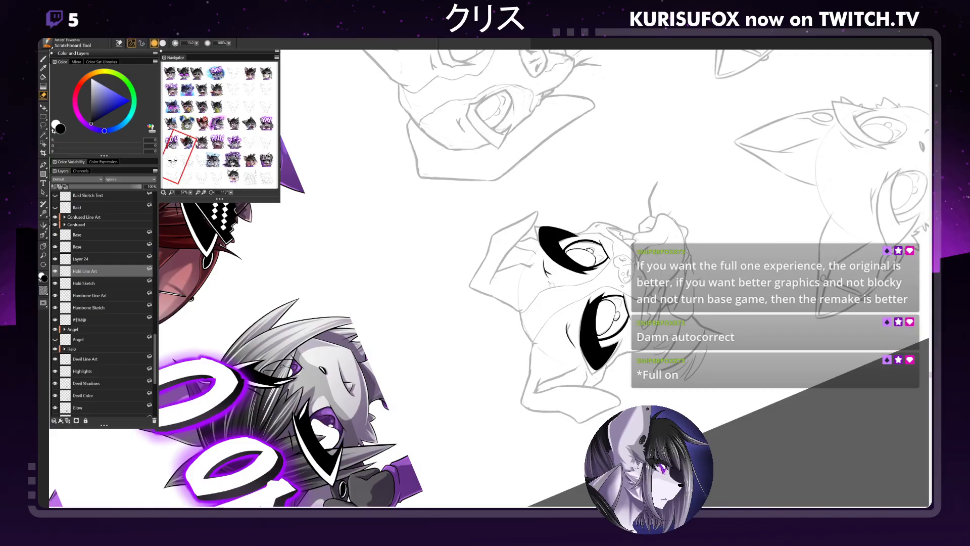
pyautogui.press('p')
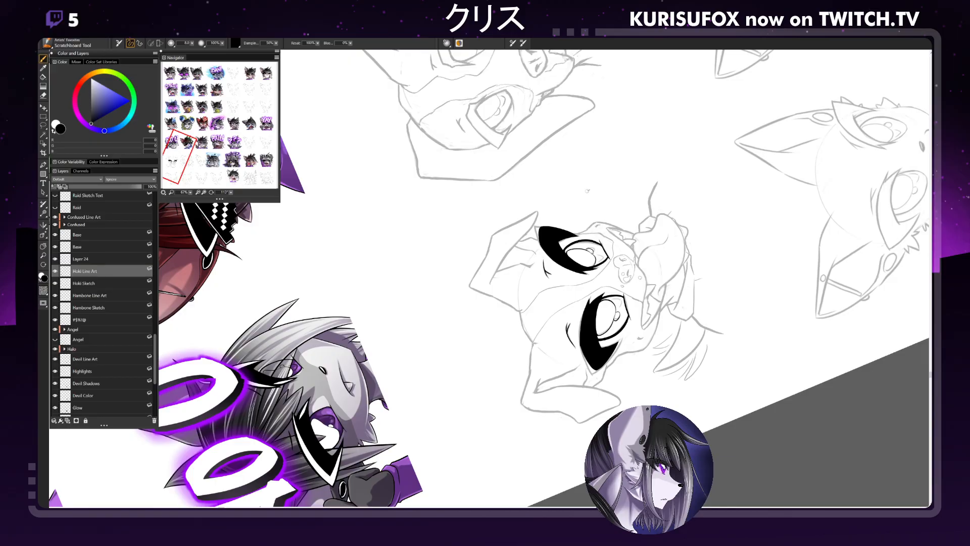
pyautogui.moveTo(231, 192); pyautogui.dragTo(285, 194)
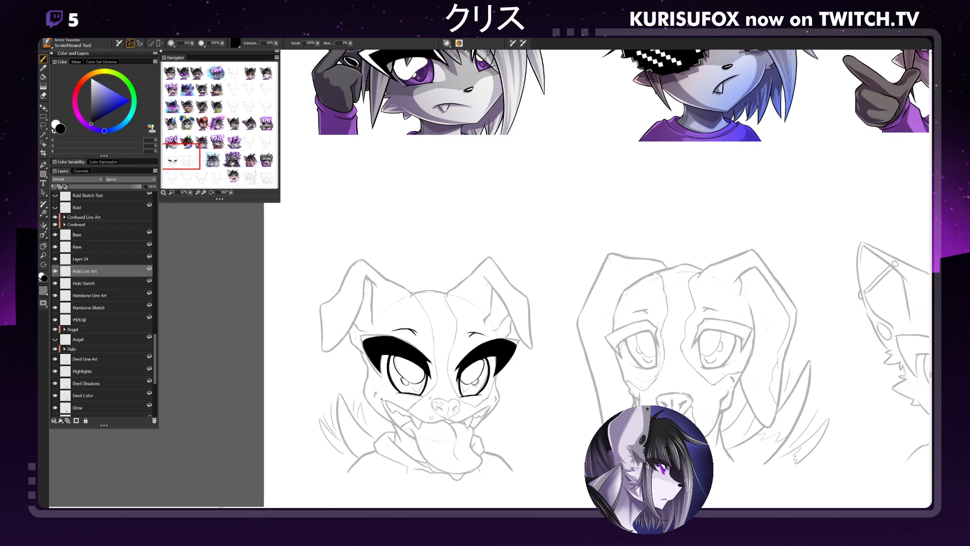
# Ink the upper mouth line from the left-hand corner to below the nose
pyautogui.moveTo(380, 399)
pyautogui.mouseDown()
pyautogui.moveTo(428, 423)
pyautogui.moveTo(449, 419)
pyautogui.mouseUp()
pyautogui.hotkey('ctrl', 'z')
pyautogui.hotkey('ctrl', 'z')
pyautogui.hotkey('ctrl', 'z')
pyautogui.hotkey('ctrl', 'z')
pyautogui.hotkey('ctrl', 'z')
pyautogui.hotkey('ctrl', 'z')
pyautogui.hotkey('ctrl', 'z')
pyautogui.hotkey('ctrl', 'z')
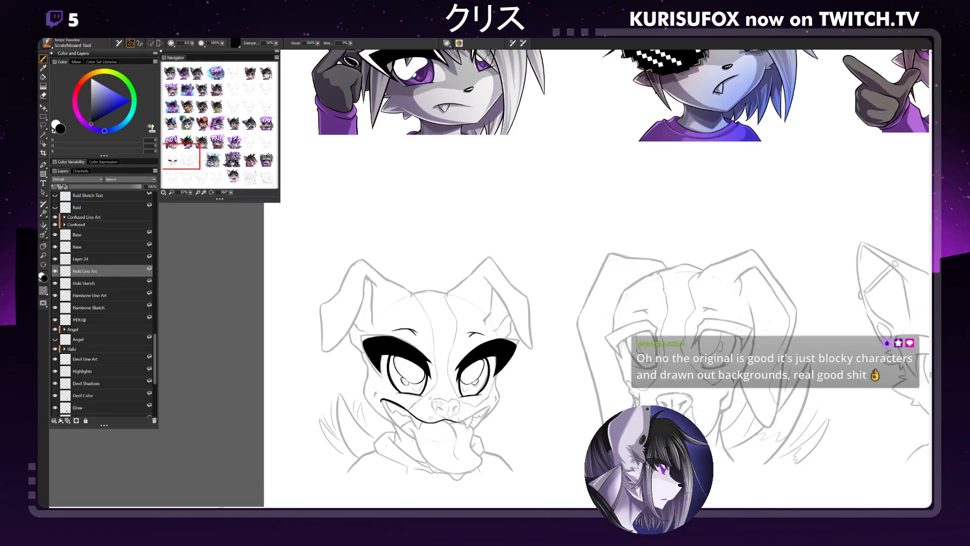
pyautogui.hotkey('ctrl', 'z')
# Ink the upper mouth line from below the nose to the right-hand corner
pyautogui.moveTo(461, 421); pyautogui.dragTo(493, 403)
pyautogui.hotkey('ctrl', 'z')
pyautogui.hotkey('ctrl', 'z')
pyautogui.hotkey('ctrl', 'z')
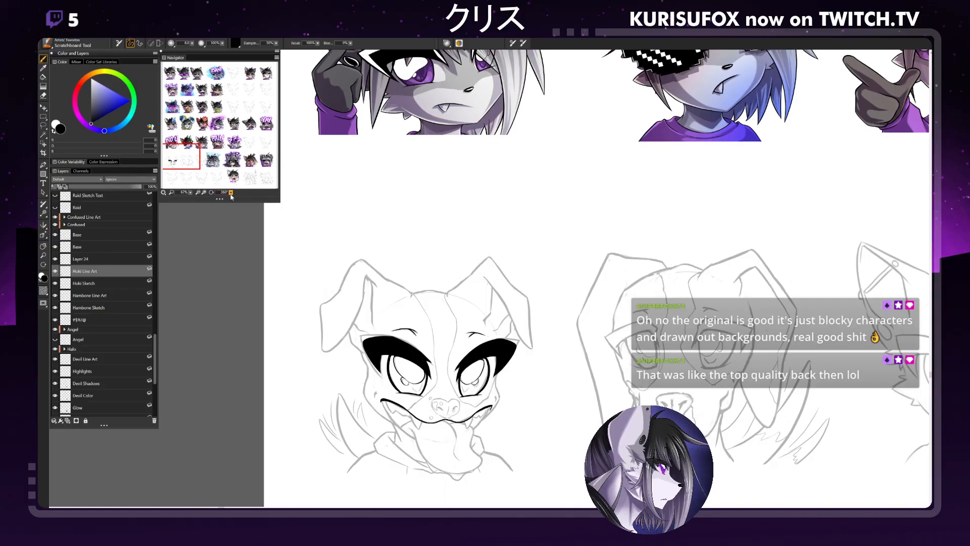
# Ink the lower edges of the open mouth at both corners, repeating the left-hand curve until it is smooth
pyautogui.moveTo(231, 192); pyautogui.dragTo(223, 193)
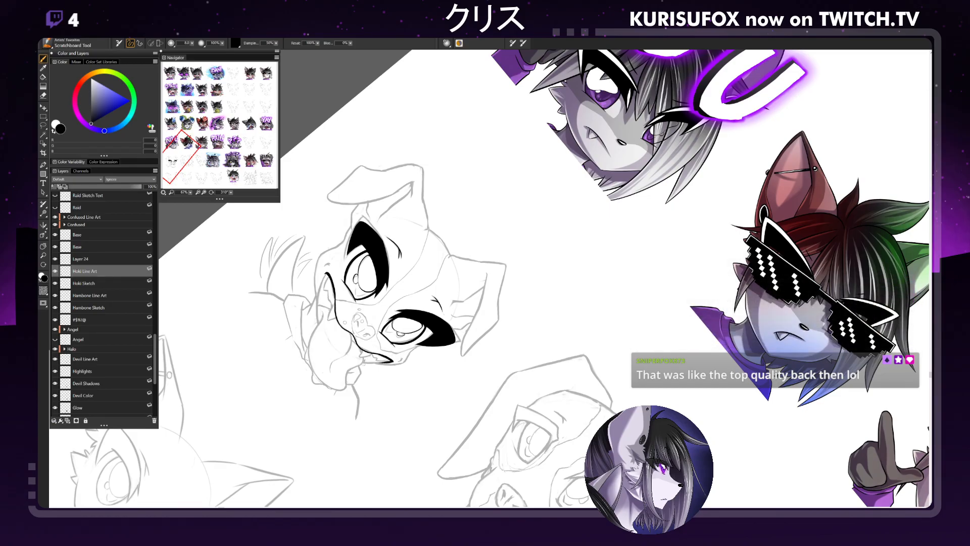
pyautogui.moveTo(392, 362)
pyautogui.mouseDown()
pyautogui.moveTo(365, 364)
pyautogui.moveTo(376, 362)
pyautogui.mouseUp()
pyautogui.hotkey('ctrl', 'z')
pyautogui.moveTo(328, 274); pyautogui.dragTo(317, 308)
pyautogui.hotkey('ctrl', 'z')
pyautogui.moveTo(326, 275); pyautogui.dragTo(322, 337)
pyautogui.hotkey('ctrl', 'z')
pyautogui.hotkey('ctrl', 'z')
pyautogui.moveTo(327, 275); pyautogui.dragTo(317, 339)
pyautogui.hotkey('ctrl', 'z')
pyautogui.moveTo(327, 274)
pyautogui.mouseDown()
pyautogui.moveTo(318, 327)
pyautogui.moveTo(326, 337)
pyautogui.mouseUp()
pyautogui.hotkey('ctrl', 'z')
pyautogui.moveTo(327, 275); pyautogui.dragTo(323, 332)
pyautogui.hotkey('ctrl', 'z')
pyautogui.moveTo(326, 274); pyautogui.dragTo(322, 329)
pyautogui.hotkey('ctrl', 'z')
pyautogui.moveTo(327, 274); pyautogui.dragTo(318, 335)
pyautogui.hotkey('ctrl', 'z')
pyautogui.moveTo(319, 298); pyautogui.dragTo(319, 329)
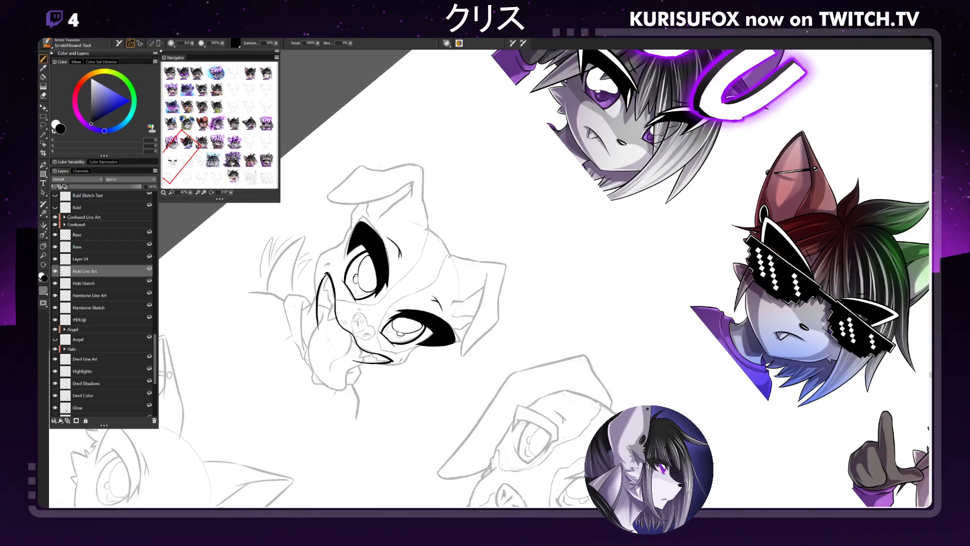
pyautogui.moveTo(231, 193); pyautogui.dragTo(245, 195)
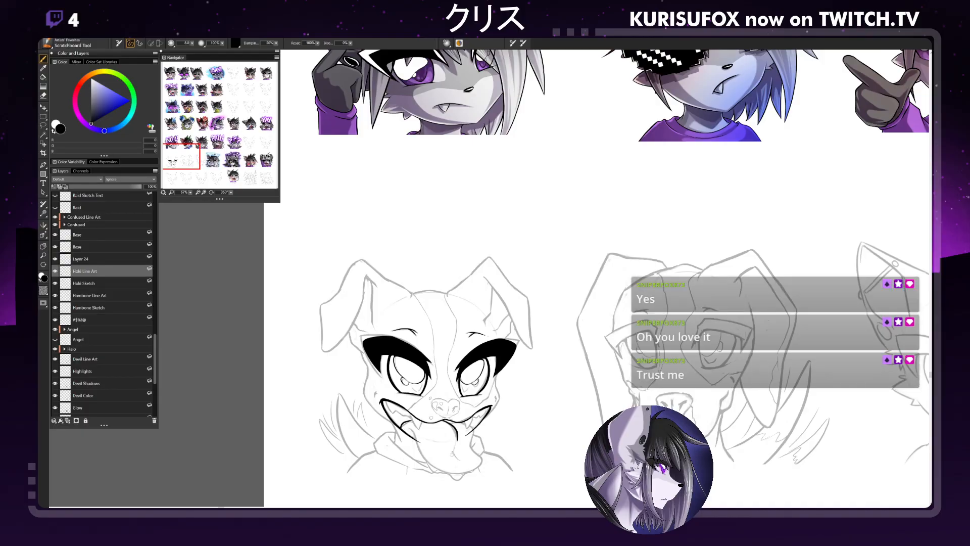
# Try to ink the tongue's upper edge where it leaves the mouth
pyautogui.moveTo(454, 441); pyautogui.dragTo(454, 447)
pyautogui.moveTo(443, 420); pyautogui.dragTo(456, 443)
pyautogui.hotkey('ctrl', 'z')
pyautogui.hotkey('ctrl', 'z')
pyautogui.hotkey('ctrl', 'z')
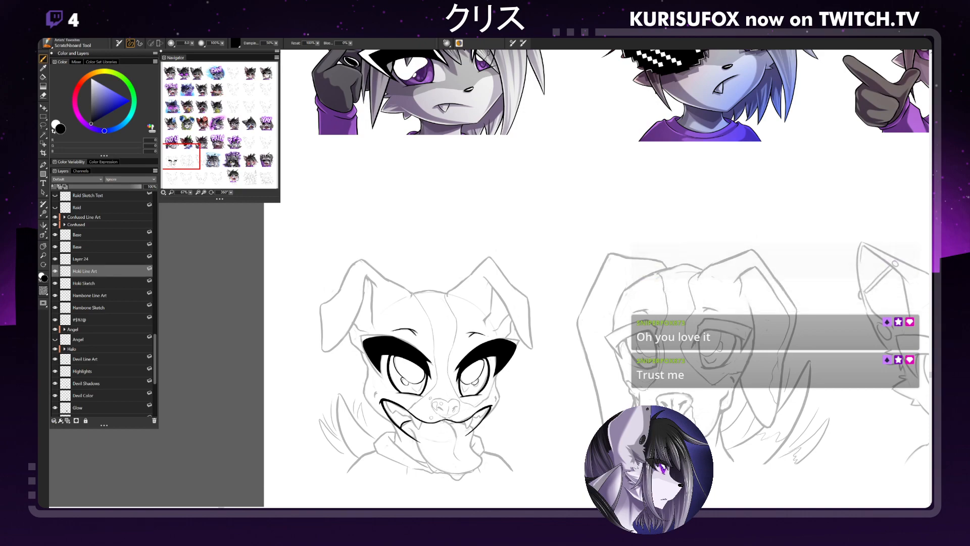
pyautogui.moveTo(444, 420); pyautogui.dragTo(454, 439)
pyautogui.hotkey('ctrl', 'z')
pyautogui.hotkey('ctrl', 'z')
pyautogui.moveTo(418, 430)
pyautogui.mouseDown()
pyautogui.moveTo(409, 414)
pyautogui.moveTo(420, 429)
pyautogui.mouseUp()
pyautogui.hotkey('ctrl', 'z')
pyautogui.hotkey('ctrl', 'z')
# Ink the teeth inside the left-hand corner of the mouth
pyautogui.moveTo(231, 192); pyautogui.dragTo(222, 196)
pyautogui.moveTo(326, 293); pyautogui.dragTo(332, 301)
pyautogui.hotkey('ctrl', 'z')
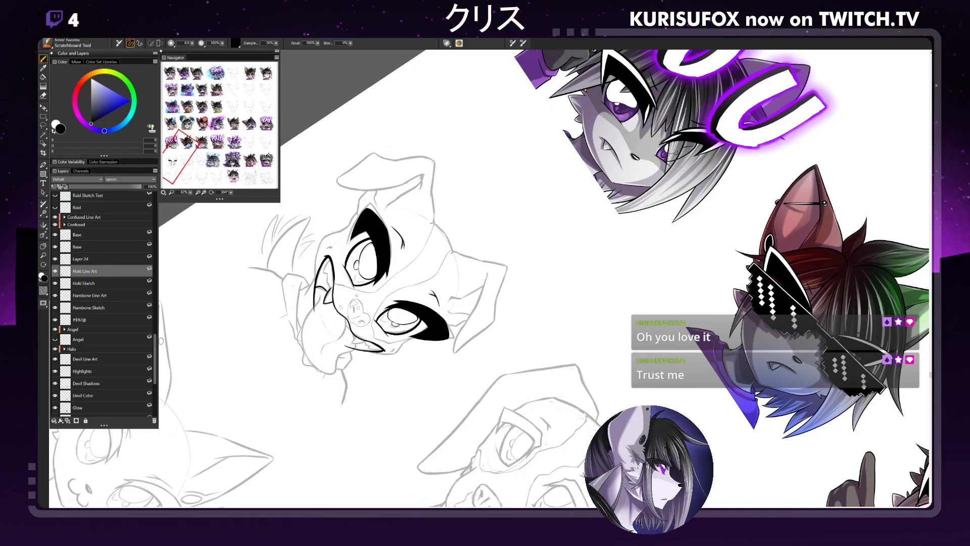
pyautogui.moveTo(330, 280); pyautogui.dragTo(327, 291)
pyautogui.moveTo(328, 266)
pyautogui.mouseDown()
pyautogui.moveTo(322, 275)
pyautogui.moveTo(332, 262)
pyautogui.mouseUp()
pyautogui.hotkey('ctrl', 'z')
pyautogui.hotkey('ctrl', 'z')
pyautogui.hotkey('ctrl', 'z')
pyautogui.hotkey('ctrl', 'z')
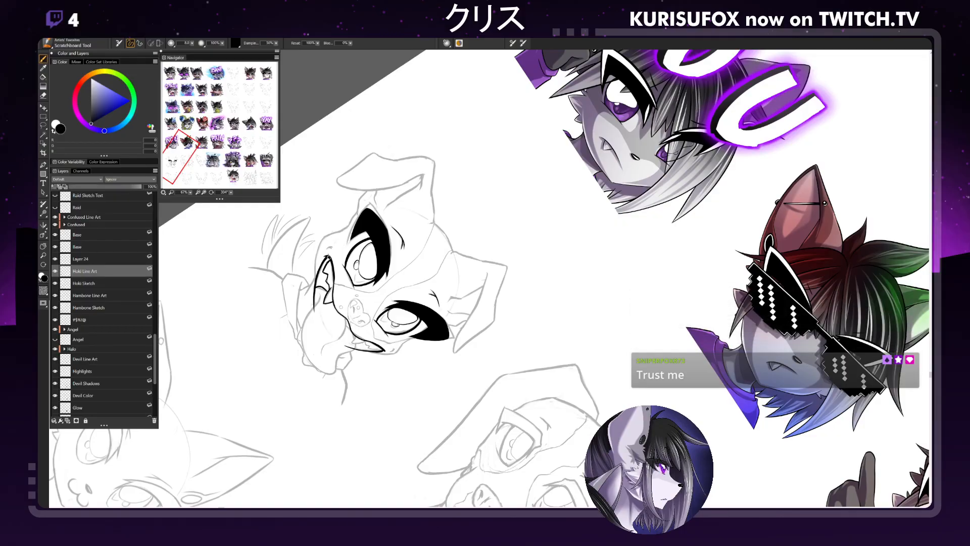
pyautogui.moveTo(327, 254); pyautogui.dragTo(331, 263)
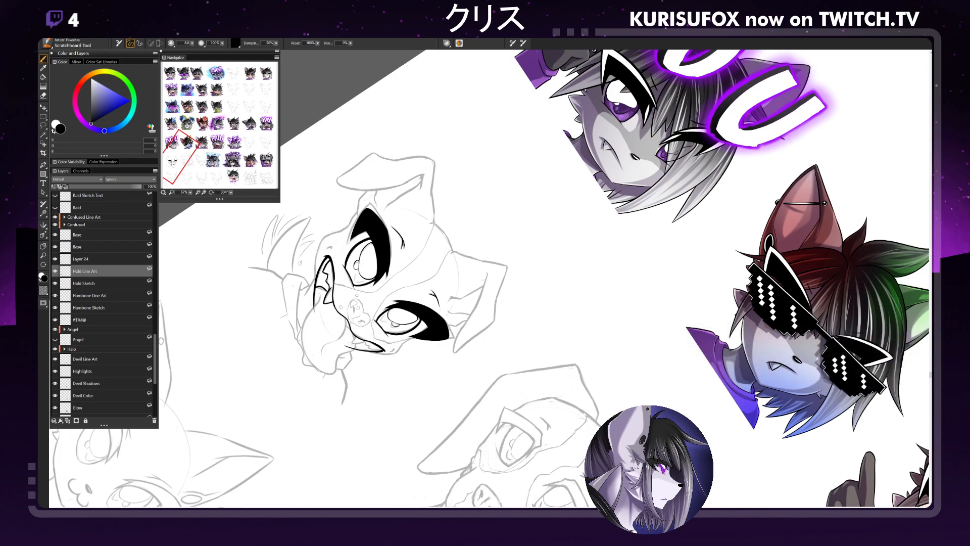
# Ink the fang and small teeth inside the right-hand corner of the mouth
pyautogui.moveTo(350, 342); pyautogui.dragTo(365, 344)
pyautogui.hotkey('ctrl', 'z')
pyautogui.hotkey('ctrl', 'z')
pyautogui.hotkey('ctrl', 'z')
pyautogui.hotkey('ctrl', 'z')
pyautogui.hotkey('ctrl', 'z')
pyautogui.hotkey('ctrl', 'z')
pyautogui.moveTo(367, 344); pyautogui.dragTo(381, 349)
pyautogui.hotkey('ctrl', 'z')
pyautogui.moveTo(365, 346); pyautogui.dragTo(381, 350)
pyautogui.moveTo(231, 192); pyautogui.dragTo(272, 194)
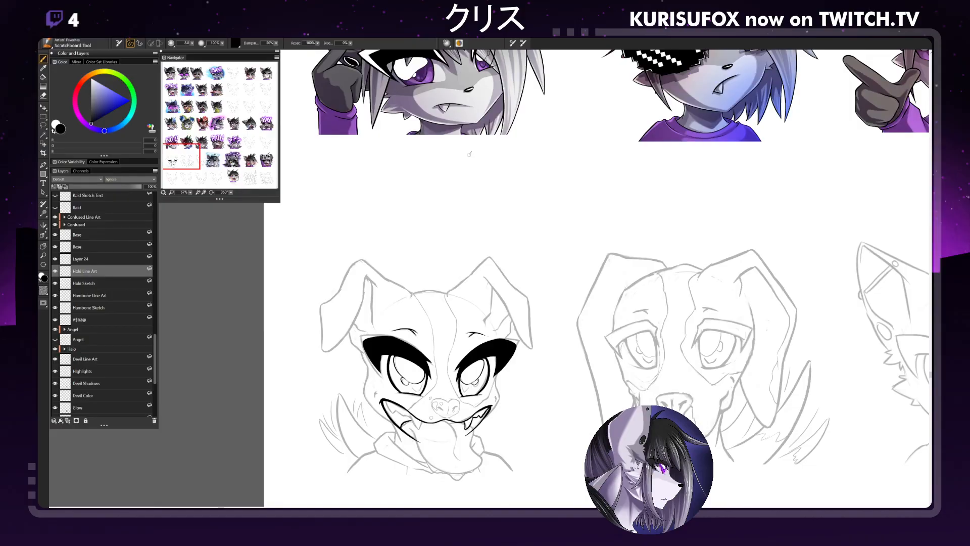
# Ink the left-hand upper fang and the inner line along the left-hand teeth
pyautogui.moveTo(423, 419); pyautogui.dragTo(420, 430)
pyautogui.hotkey('ctrl', 'z')
pyautogui.hotkey('ctrl', 'z')
pyautogui.hotkey('ctrl', 'z')
pyautogui.hotkey('ctrl', 'z')
pyautogui.hotkey('ctrl', 'z')
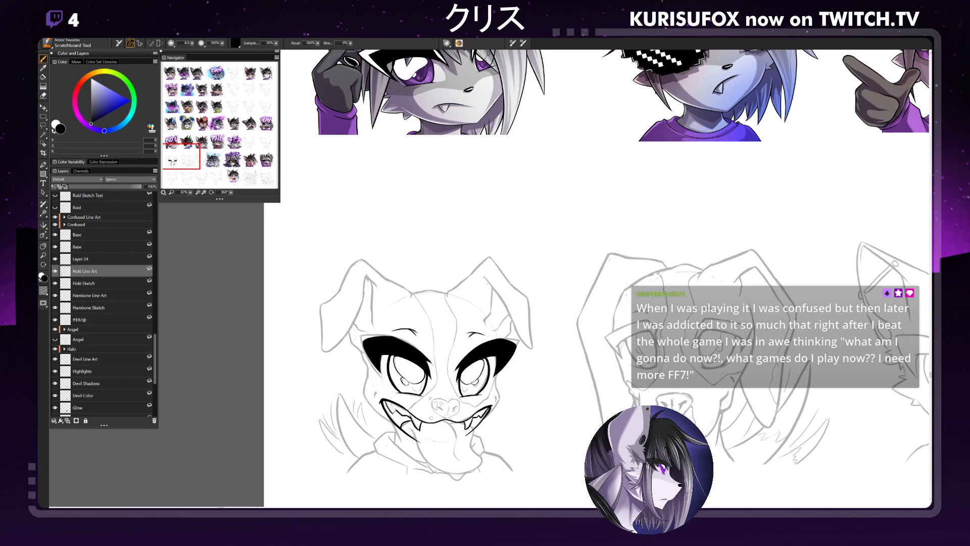
pyautogui.hotkey('ctrl', 'z')
pyautogui.moveTo(394, 413); pyautogui.dragTo(385, 399)
pyautogui.press('n')
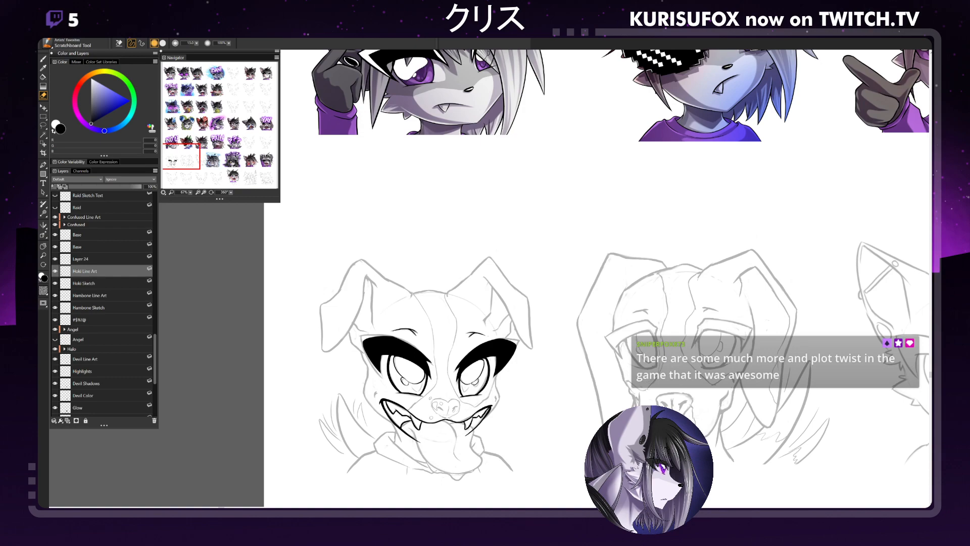
# Try to ink the left-hand jaw line from the cheek down to below the mouth corner
pyautogui.press('p')
pyautogui.moveTo(362, 399)
pyautogui.mouseDown()
pyautogui.moveTo(364, 377)
pyautogui.moveTo(365, 397)
pyautogui.moveTo(392, 424)
pyautogui.mouseUp()
pyautogui.hotkey('ctrl', 'z')
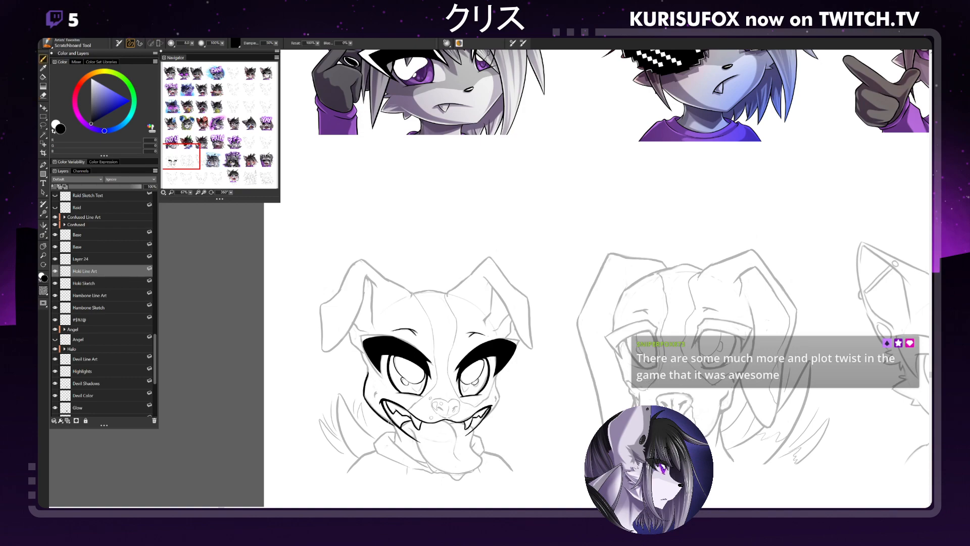
pyautogui.hotkey('ctrl', 'z')
pyautogui.moveTo(364, 393); pyautogui.dragTo(400, 428)
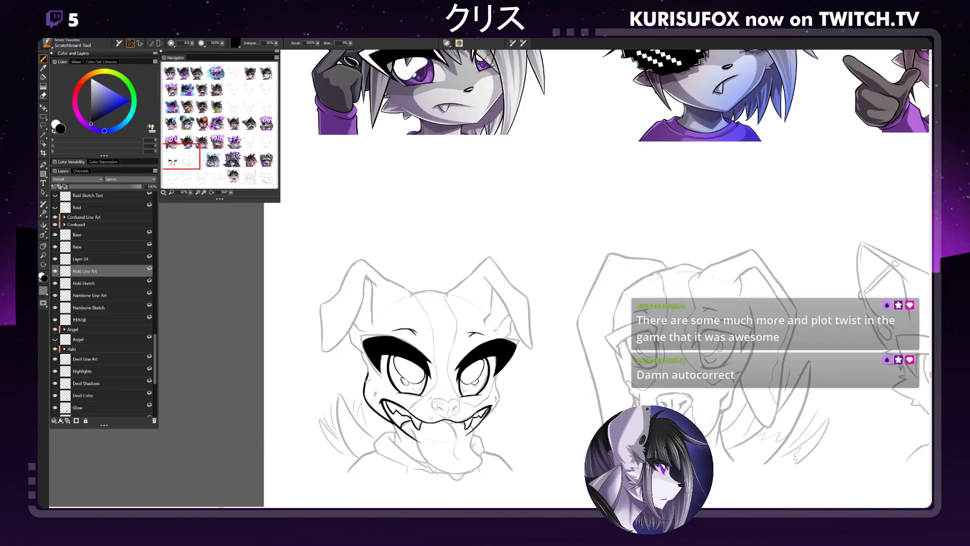
pyautogui.hotkey('ctrl', 'z')
pyautogui.hotkey('ctrl', 'z')
# Set the brush size to 5.5 and ink the left-hand jaw line from the cheek to below the mouth corner
pyautogui.moveTo(192, 43); pyautogui.dragTo(190, 44)
pyautogui.moveTo(363, 391); pyautogui.dragTo(394, 423)
pyautogui.hotkey('ctrl', 'z')
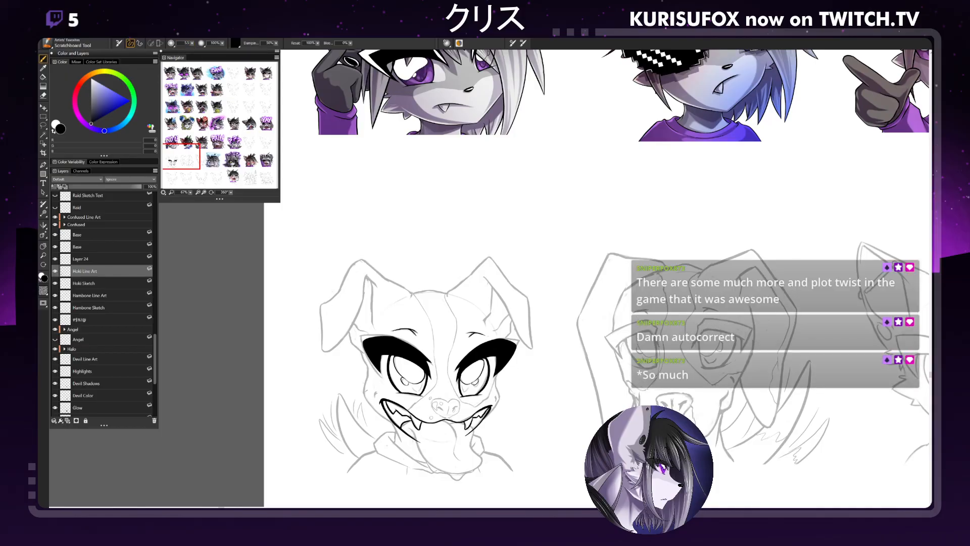
pyautogui.moveTo(363, 392); pyautogui.dragTo(396, 425)
# Try to ink the cheek edge above the left-hand jaw line, undoing the rejected strokes
pyautogui.moveTo(368, 372)
pyautogui.mouseDown()
pyautogui.moveTo(363, 393)
pyautogui.moveTo(367, 370)
pyautogui.mouseUp()
pyautogui.hotkey('ctrl', 'z')
pyautogui.hotkey('ctrl', 'z')
pyautogui.hotkey('ctrl', 'z')
pyautogui.hotkey('ctrl', 'z')
pyautogui.hotkey('ctrl', 'z')
pyautogui.hotkey('ctrl', 'z')
pyautogui.hotkey('ctrl', 'z')
pyautogui.hotkey('ctrl', 'z')
pyautogui.hotkey('ctrl', 'z')
pyautogui.hotkey('ctrl', 'z')
pyautogui.hotkey('ctrl', 'z')
pyautogui.hotkey('ctrl', 'z')
pyautogui.hotkey('ctrl', 'z')
pyautogui.hotkey('ctrl', 'z')
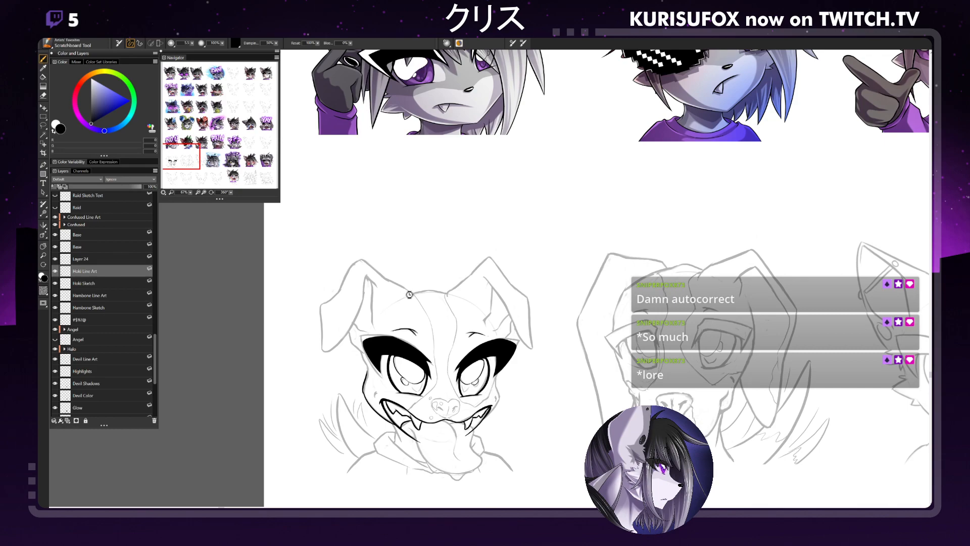
# Ink the left-hand side of the face from the cheek up past the black eye marking to the ear base
pyautogui.hotkey('ctrl', 'z')
pyautogui.moveTo(364, 392); pyautogui.dragTo(369, 368)
pyautogui.hotkey('ctrl', 'z')
pyautogui.hotkey('ctrl', 'z')
pyautogui.hotkey('ctrl', 'z')
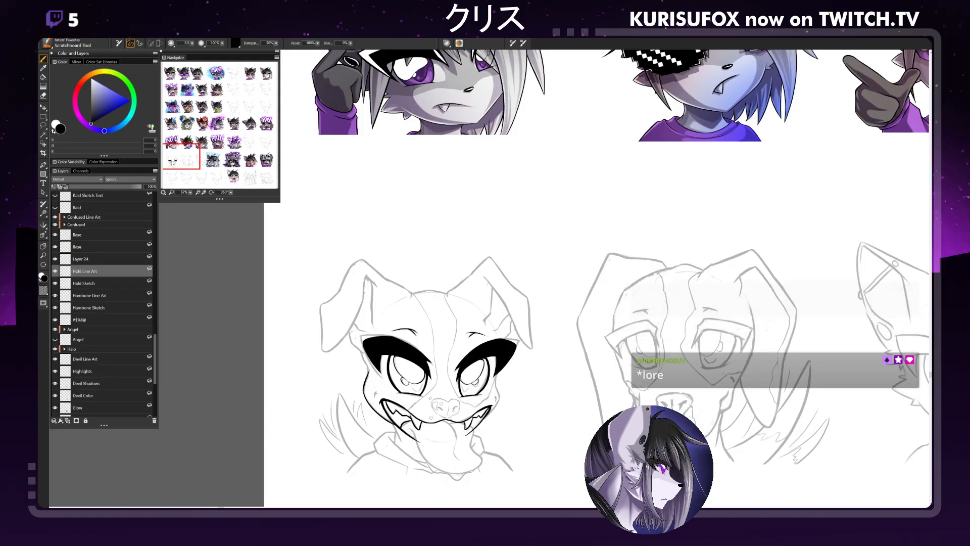
pyautogui.moveTo(348, 335); pyautogui.dragTo(370, 375)
pyautogui.hotkey('ctrl', 'z')
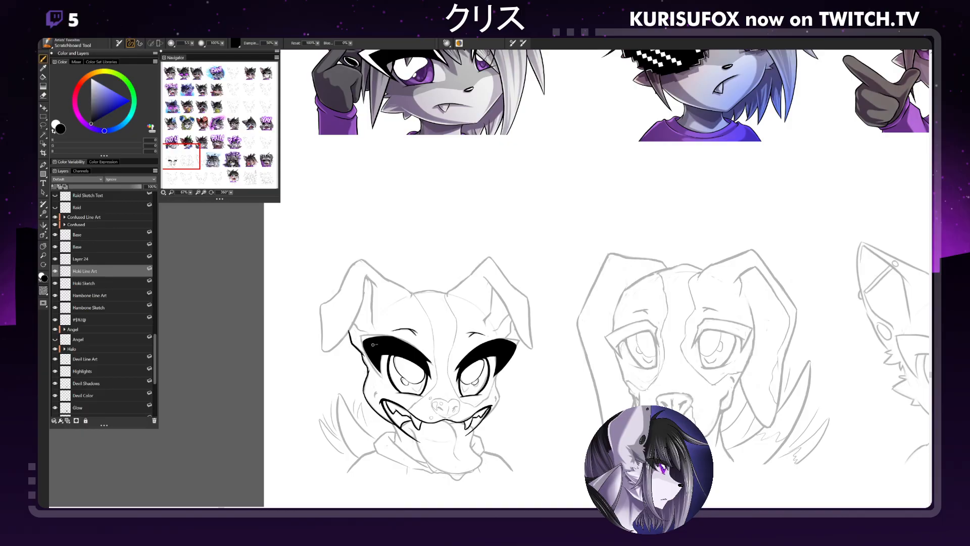
# Ink the left-hand lower jaw and neck lines beside the tongue, and add a small crease at the mouth corner
pyautogui.moveTo(393, 427); pyautogui.dragTo(403, 441)
pyautogui.moveTo(396, 432); pyautogui.dragTo(392, 448)
pyautogui.hotkey('ctrl', 'z')
pyautogui.hotkey('ctrl', 'z')
pyautogui.press('e')
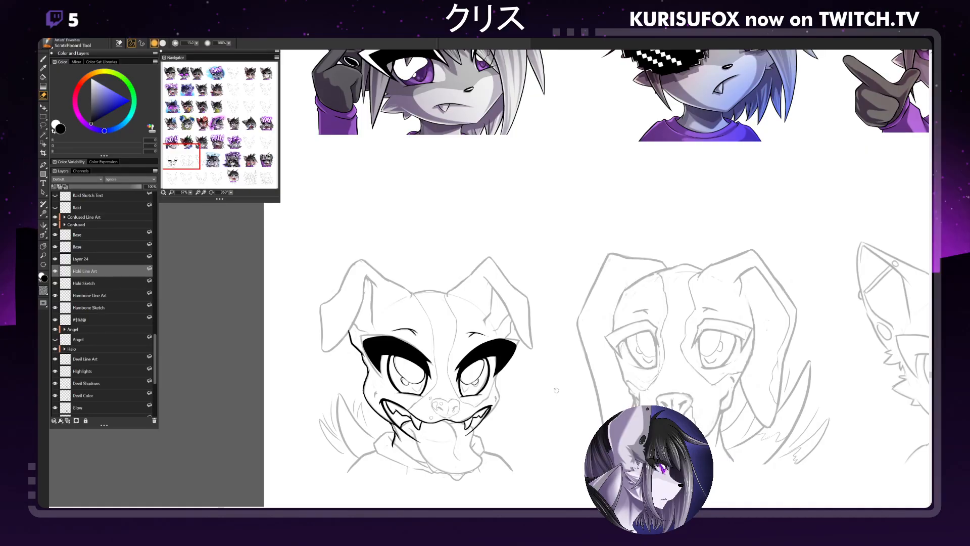
pyautogui.press('b')
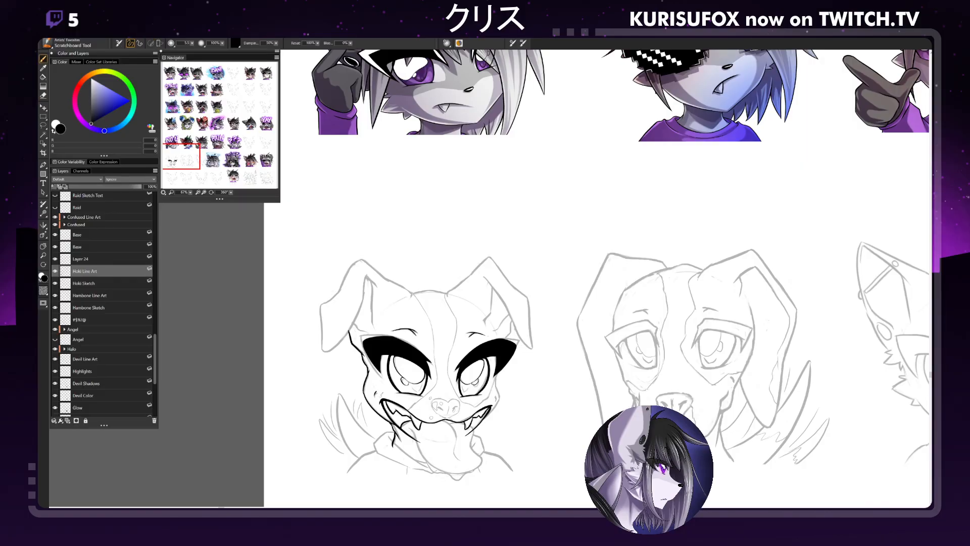
pyautogui.moveTo(380, 385); pyautogui.dragTo(375, 393)
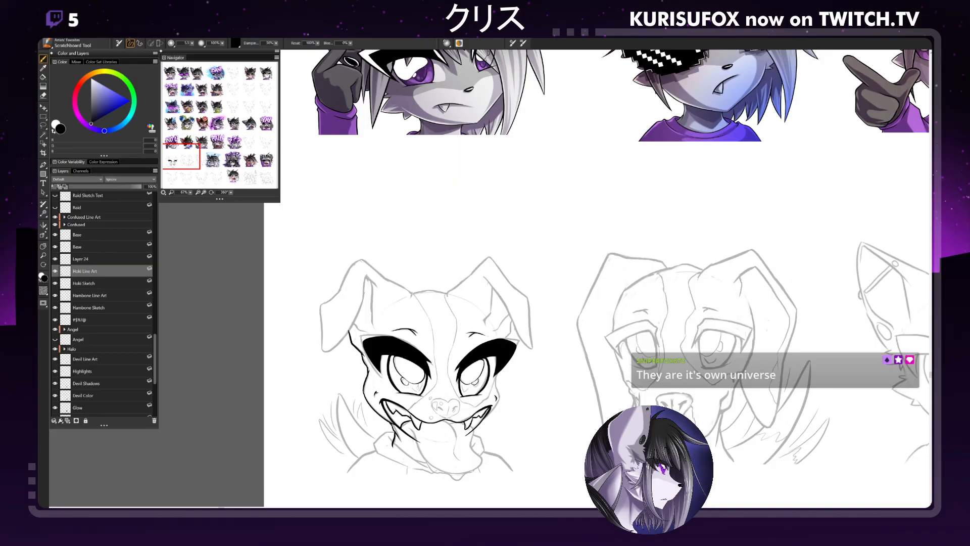
# Try to ink the line along the bottom of the left-hand eye
pyautogui.moveTo(408, 388); pyautogui.dragTo(420, 388)
pyautogui.hotkey('ctrl', 'z')
pyautogui.moveTo(414, 389); pyautogui.dragTo(397, 375)
pyautogui.hotkey('ctrl', 'z')
pyautogui.hotkey('ctrl', 'z')
pyautogui.moveTo(407, 390); pyautogui.dragTo(397, 373)
pyautogui.hotkey('ctrl', 'z')
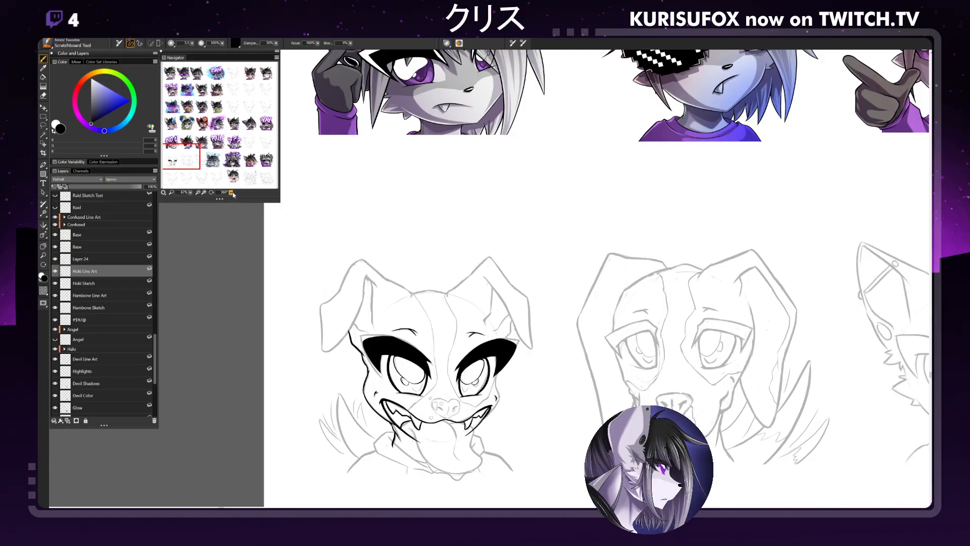
# Rotate the canvas to ink the right-hand jaw and cheek edge, and return the canvas to upright
pyautogui.moveTo(230, 192); pyautogui.dragTo(225, 191)
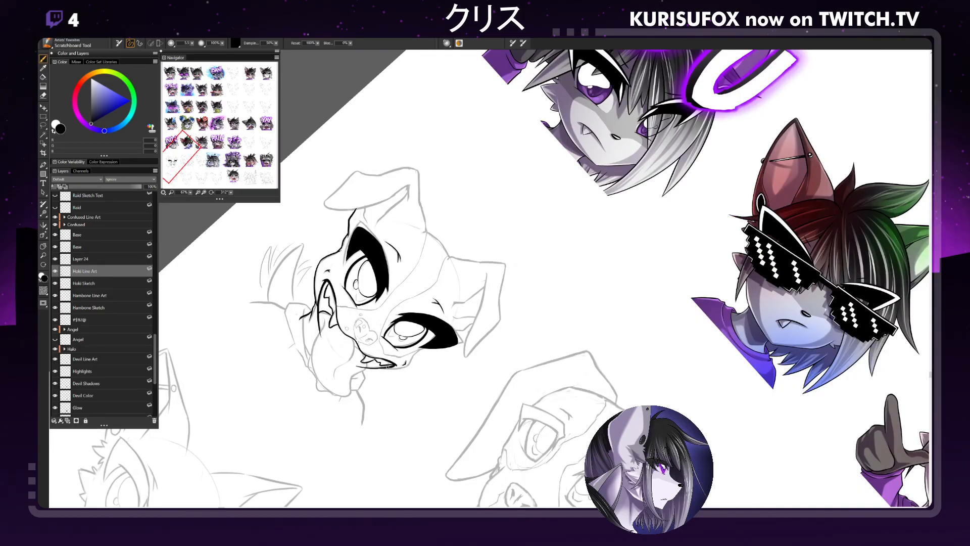
pyautogui.moveTo(379, 371); pyautogui.dragTo(410, 363)
pyautogui.moveTo(413, 355); pyautogui.dragTo(426, 348)
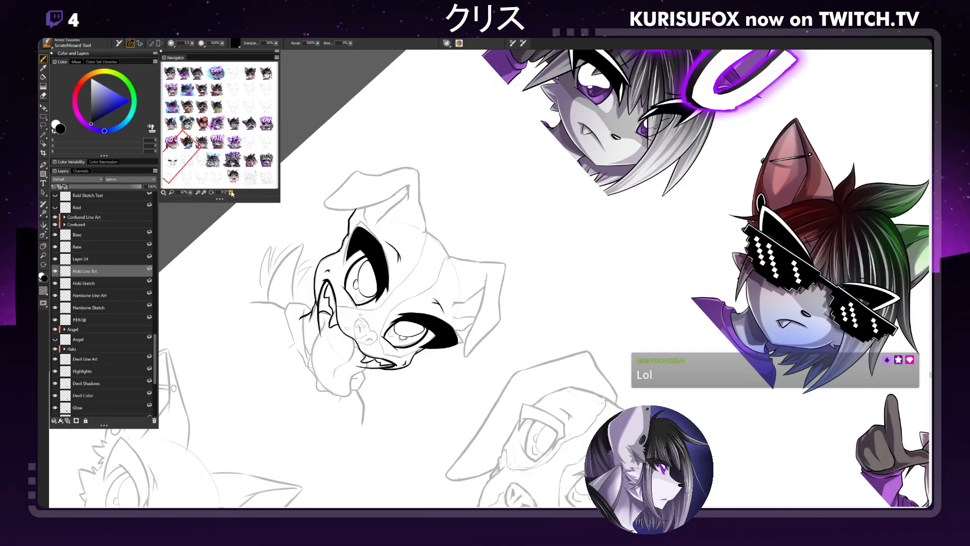
pyautogui.moveTo(231, 193); pyautogui.dragTo(314, 198)
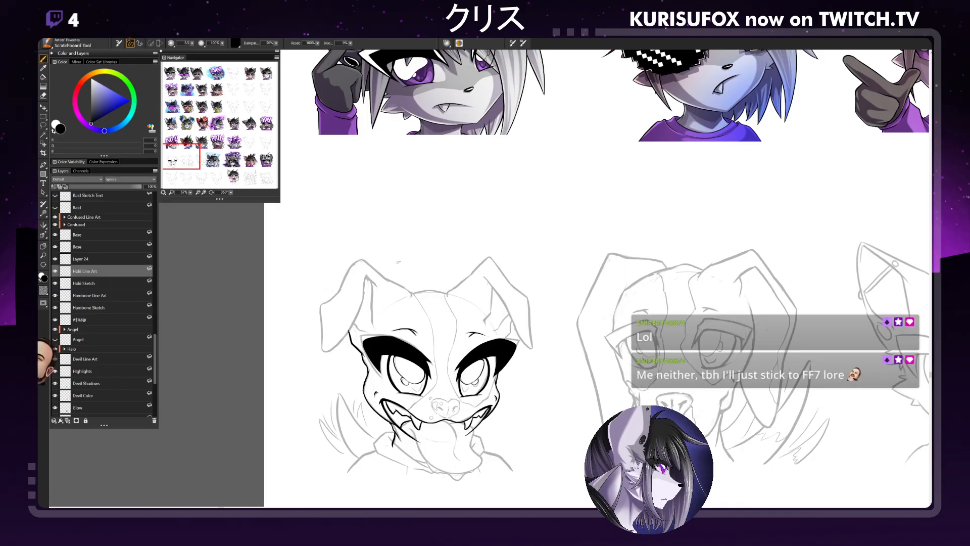
# Try to ink the outline of the left-hand ear flap with the canvas upright
pyautogui.moveTo(363, 273)
pyautogui.mouseDown()
pyautogui.moveTo(318, 350)
pyautogui.moveTo(319, 293)
pyautogui.mouseUp()
pyautogui.hotkey('ctrl', 'z')
pyautogui.hotkey('ctrl', 'z')
pyautogui.moveTo(324, 349)
pyautogui.mouseDown()
pyautogui.moveTo(318, 319)
pyautogui.moveTo(324, 347)
pyautogui.mouseUp()
pyautogui.hotkey('ctrl', 'z')
pyautogui.hotkey('ctrl', 'z')
pyautogui.moveTo(320, 305)
pyautogui.mouseDown()
pyautogui.moveTo(324, 351)
pyautogui.moveTo(370, 290)
pyautogui.mouseUp()
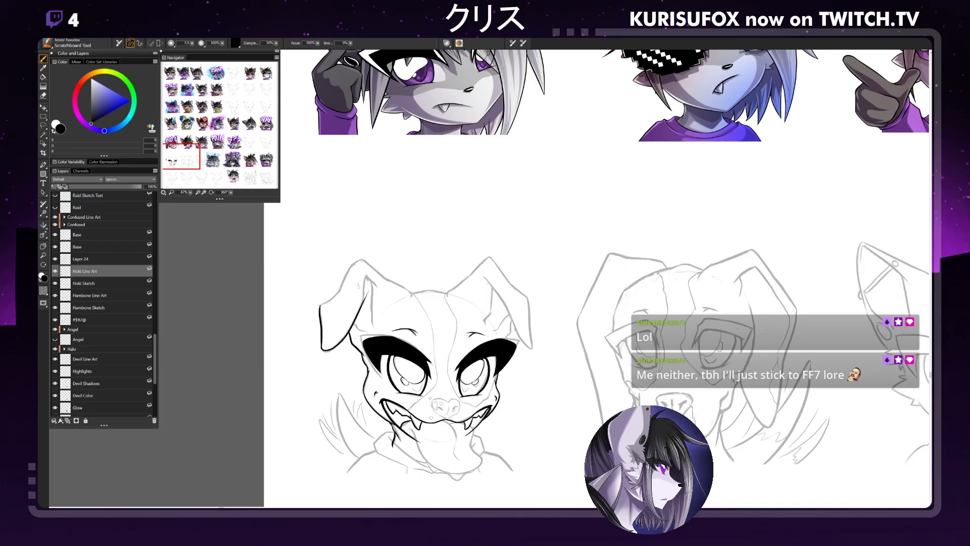
pyautogui.hotkey('ctrl', 'z')
pyautogui.moveTo(321, 342)
pyautogui.mouseDown()
pyautogui.moveTo(322, 351)
pyautogui.moveTo(365, 266)
pyautogui.mouseUp()
pyautogui.hotkey('ctrl', 'z')
pyautogui.moveTo(321, 350); pyautogui.dragTo(349, 330)
pyautogui.hotkey('ctrl', 'z')
pyautogui.hotkey('ctrl', 'z')
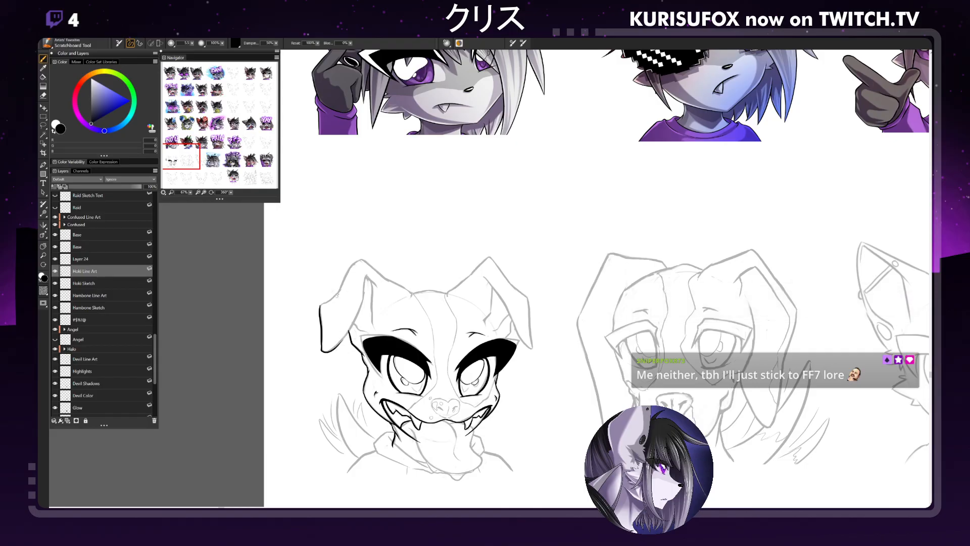
pyautogui.hotkey('ctrl', 'z')
pyautogui.hotkey('ctrl', 'z')
# Rotate the canvas and ink the outer edge of the left-hand ear flap starting at its tip
pyautogui.moveTo(231, 192)
pyautogui.mouseDown()
pyautogui.moveTo(207, 199)
pyautogui.moveTo(499, 99)
pyautogui.moveTo(524, 112)
pyautogui.moveTo(499, 97)
pyautogui.moveTo(539, 116)
pyautogui.mouseUp()
pyautogui.hotkey('ctrl', 'z')
pyautogui.hotkey('ctrl', 'z')
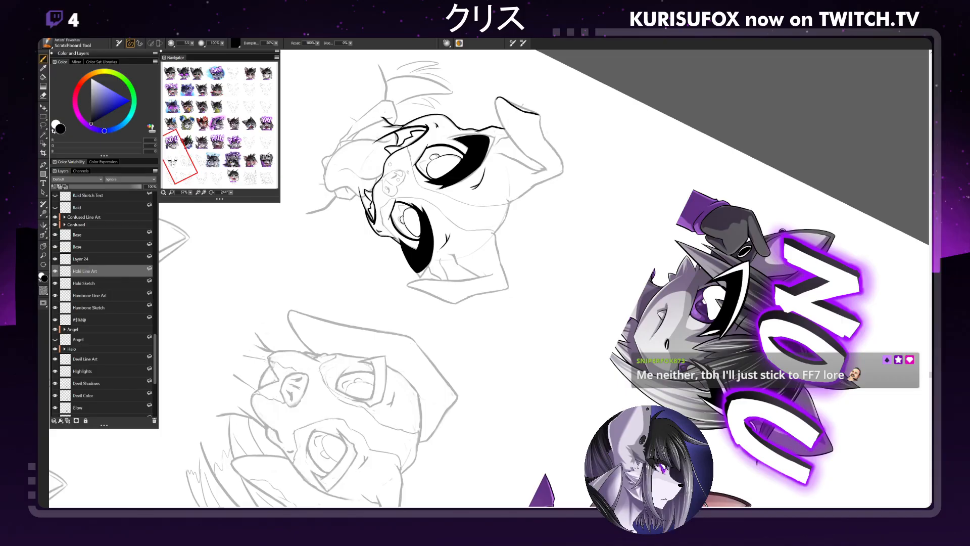
pyautogui.moveTo(524, 111)
pyautogui.mouseDown()
pyautogui.moveTo(542, 117)
pyautogui.moveTo(546, 140)
pyautogui.mouseUp()
pyautogui.hotkey('ctrl', 'z')
pyautogui.hotkey('ctrl', 'z')
pyautogui.hotkey('ctrl', 'z')
pyautogui.hotkey('ctrl', 'z')
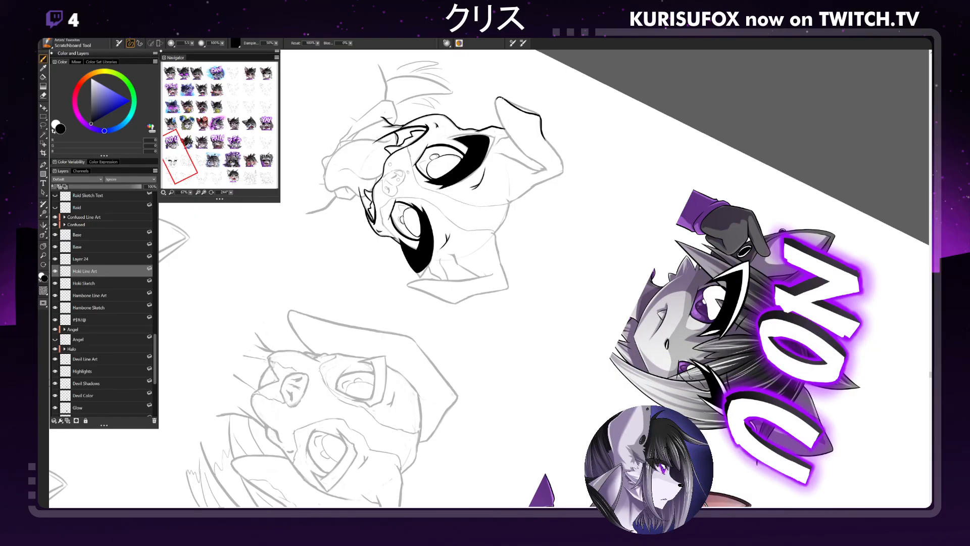
# Ink the inner edge of the left-hand ear flap from the tip to the fold and clean it with the eraser
pyautogui.moveTo(497, 99); pyautogui.dragTo(515, 141)
pyautogui.hotkey('ctrl', 'z')
pyautogui.moveTo(497, 98); pyautogui.dragTo(521, 148)
pyautogui.hotkey('ctrl', 'z')
pyautogui.moveTo(497, 97)
pyautogui.mouseDown()
pyautogui.moveTo(521, 148)
pyautogui.moveTo(547, 170)
pyautogui.mouseUp()
pyautogui.press('n')
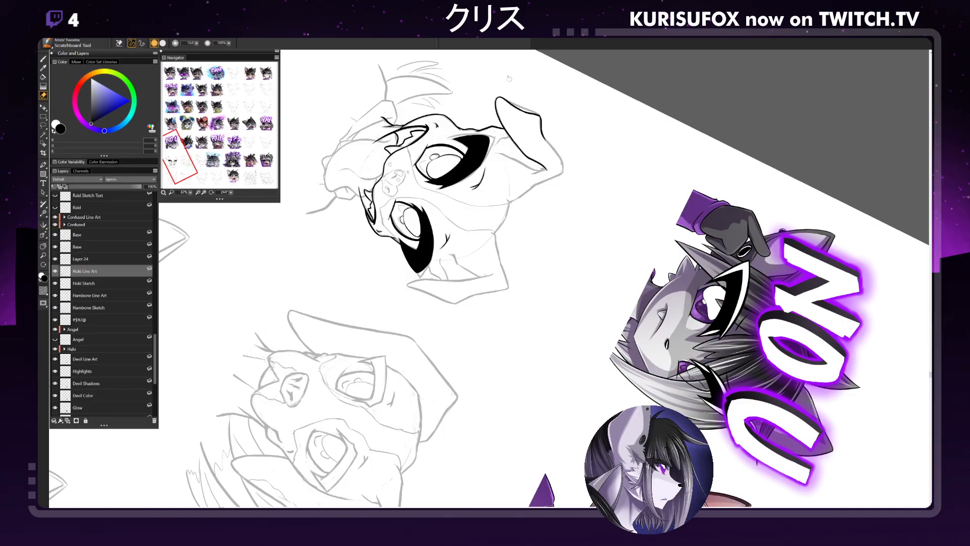
pyautogui.press('b')
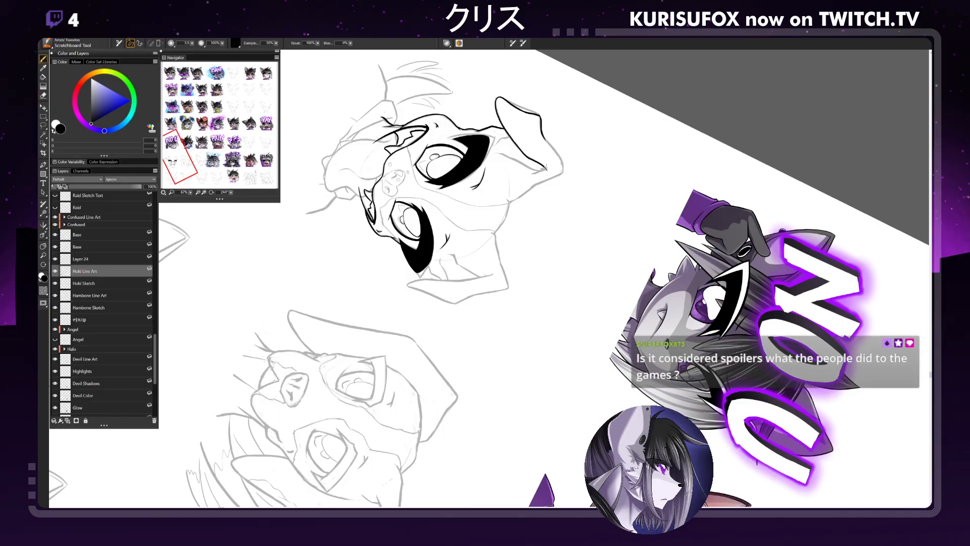
# Ink the fold line of the left-hand ear, tidy it with the eraser, and return the canvas to upright
pyautogui.moveTo(527, 167); pyautogui.dragTo(545, 177)
pyautogui.press('n')
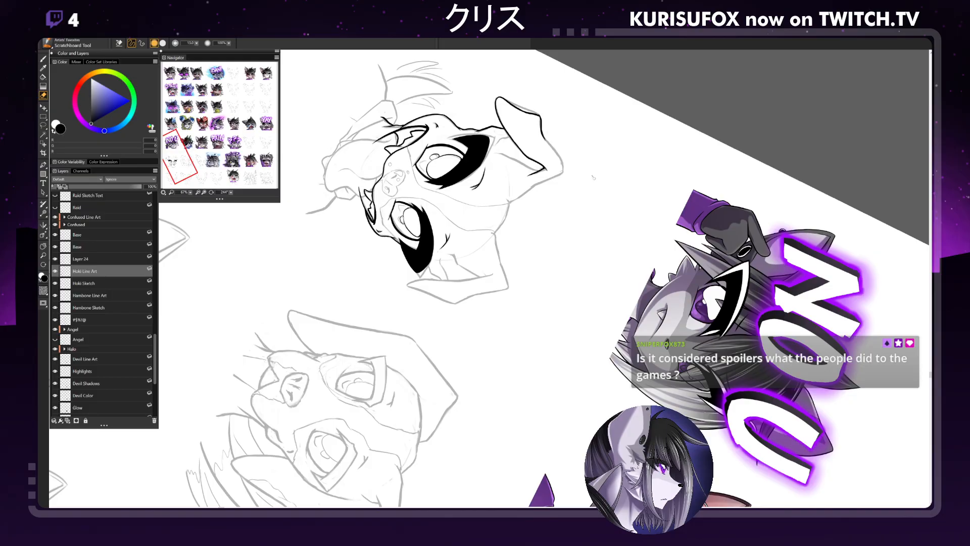
pyautogui.press('b')
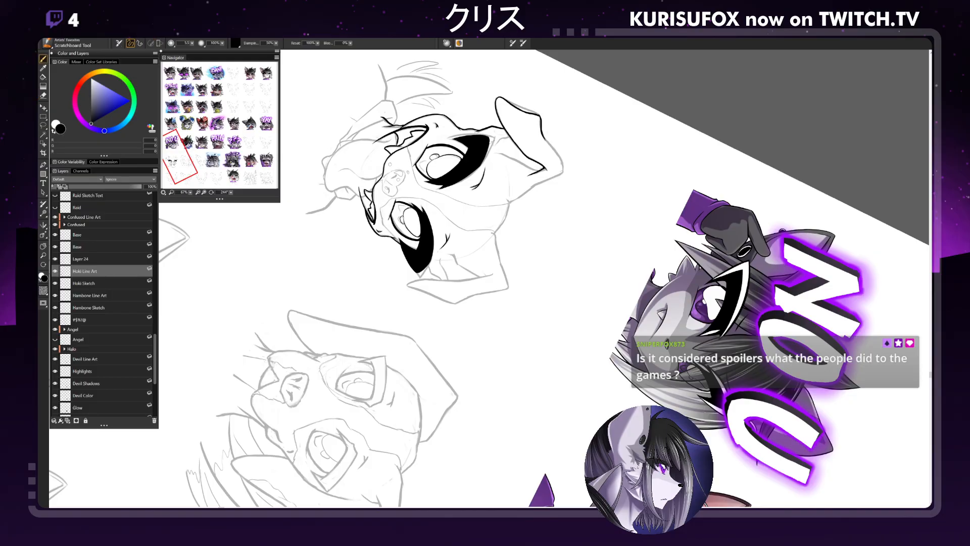
pyautogui.moveTo(231, 193); pyautogui.dragTo(265, 194)
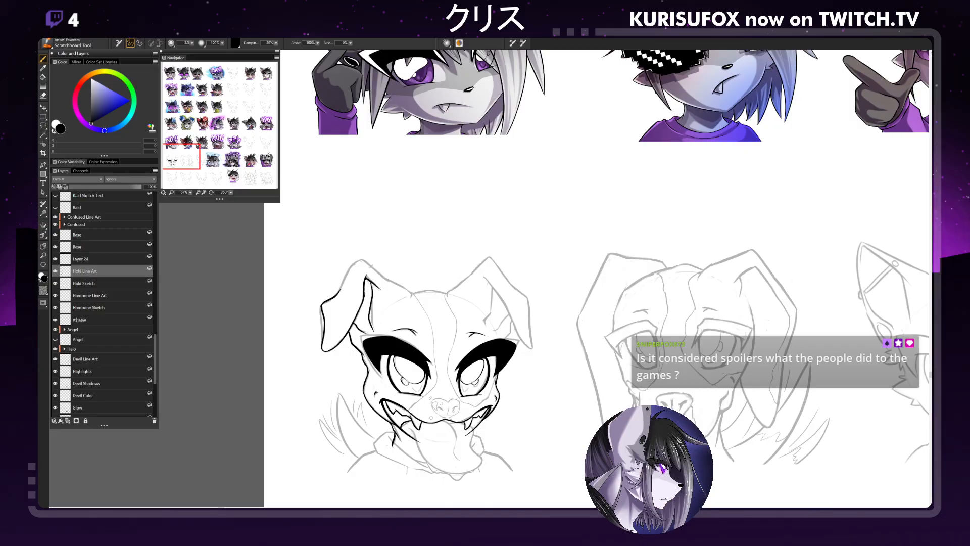
pyautogui.press('n')
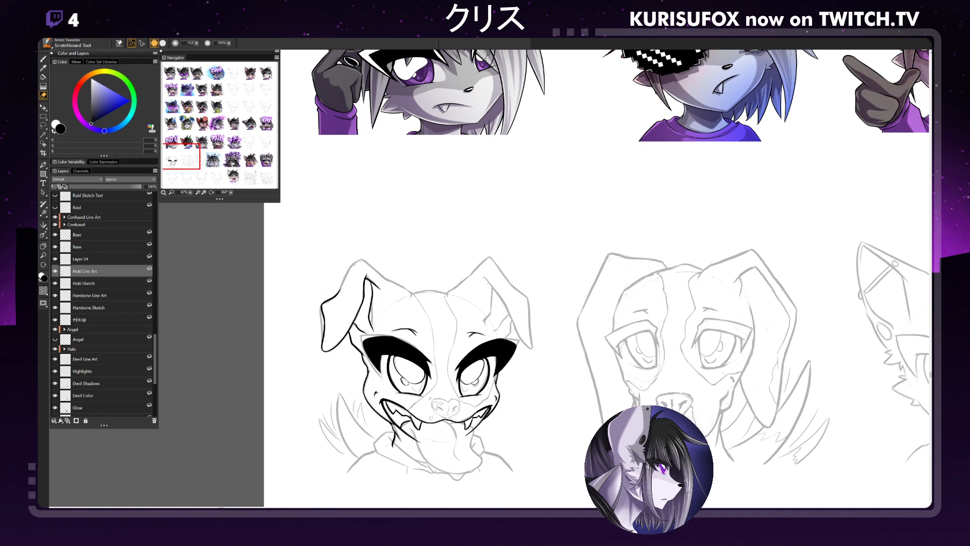
pyautogui.press('b')
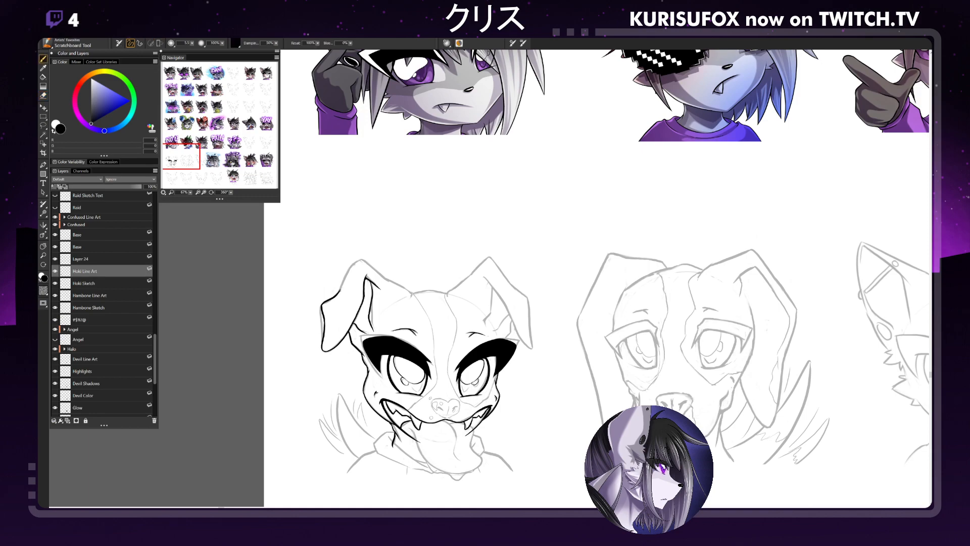
# Ink the top curve of the left-hand ear from the outer edge up to the peak
pyautogui.moveTo(340, 290); pyautogui.dragTo(361, 260)
pyautogui.hotkey('ctrl', 'z')
pyautogui.hotkey('ctrl', 'z')
pyautogui.hotkey('ctrl', 'z')
# Ink the upper edge of the left-hand ear from its peak down to the top of the head
pyautogui.moveTo(369, 263)
pyautogui.mouseDown()
pyautogui.moveTo(395, 280)
pyautogui.moveTo(361, 259)
pyautogui.moveTo(411, 292)
pyautogui.moveTo(380, 273)
pyautogui.moveTo(410, 293)
pyautogui.moveTo(382, 276)
pyautogui.moveTo(409, 291)
pyautogui.mouseUp()
pyautogui.hotkey('ctrl', 'z')
pyautogui.hotkey('ctrl', 'z')
pyautogui.hotkey('ctrl', 'z')
pyautogui.hotkey('ctrl', 'z')
pyautogui.hotkey('ctrl', 'z')
pyautogui.hotkey('ctrl', 'z')
pyautogui.hotkey('ctrl', 'z')
pyautogui.hotkey('ctrl', 'z')
pyautogui.hotkey('ctrl', 'z')
pyautogui.hotkey('ctrl', 'z')
# Ink the short line where the left-hand ear meets the head and clean it with the eraser
pyautogui.moveTo(412, 293); pyautogui.dragTo(406, 306)
pyautogui.hotkey('ctrl', 'z')
pyautogui.hotkey('ctrl', 'z')
pyautogui.press('n')
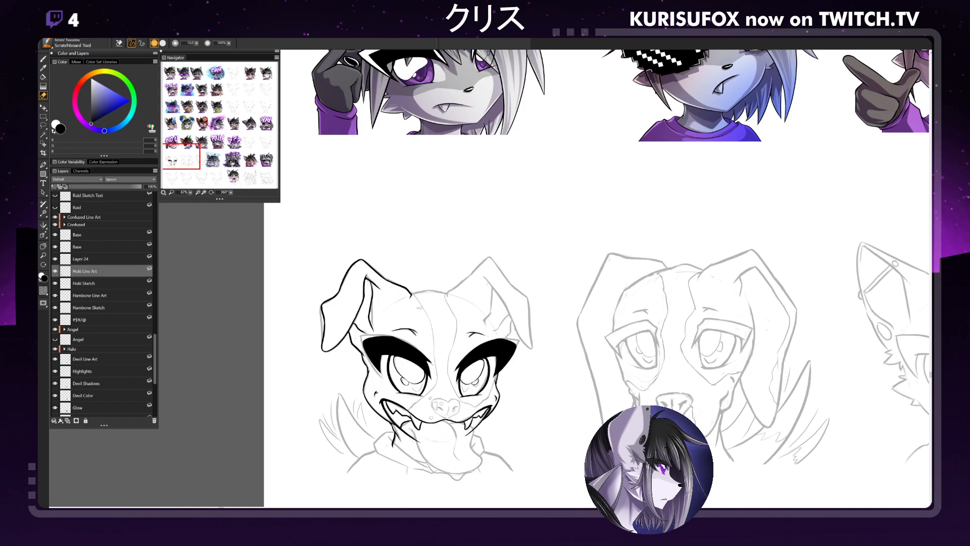
# Ink the right-hand ear's edge from its peak to the head, and the top of the head between the ears
pyautogui.press('b')
pyautogui.moveTo(488, 257)
pyautogui.mouseDown()
pyautogui.moveTo(470, 285)
pyautogui.moveTo(449, 292)
pyautogui.mouseUp()
pyautogui.hotkey('ctrl', 'z')
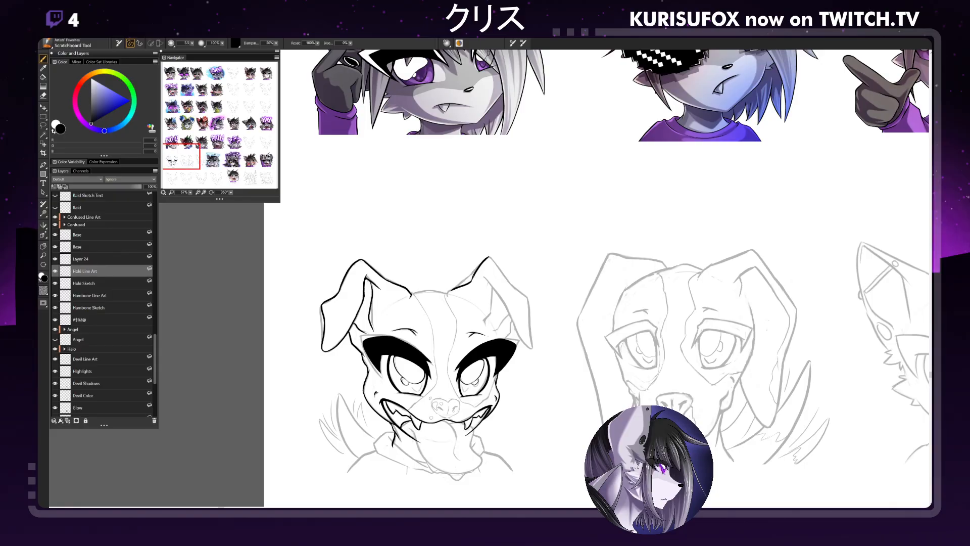
pyautogui.moveTo(451, 289); pyautogui.dragTo(448, 301)
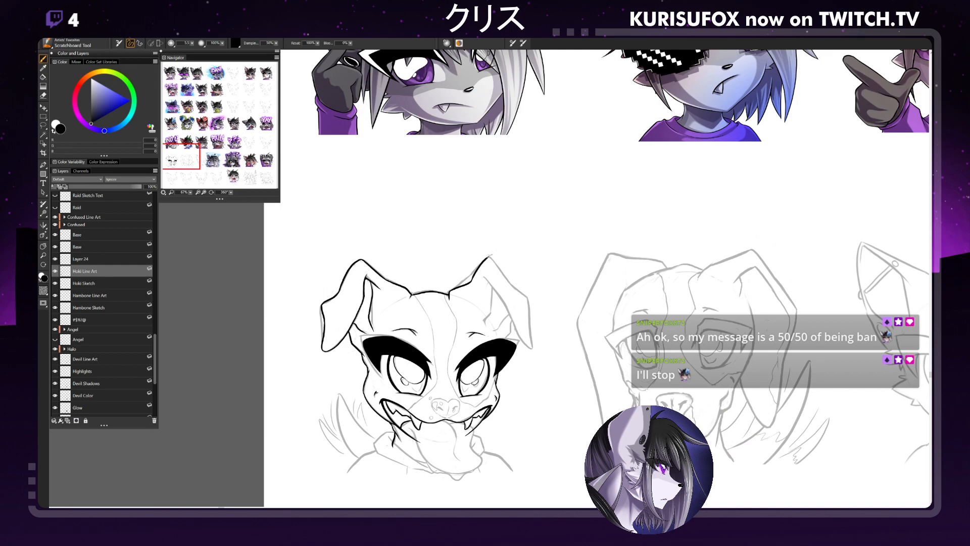
# Ink the outer edge, tip and inner edge of the right-hand ear flap, cleaning the lines with the eraser
pyautogui.moveTo(489, 256)
pyautogui.mouseDown()
pyautogui.moveTo(529, 298)
pyautogui.moveTo(533, 346)
pyautogui.mouseUp()
pyautogui.hotkey('ctrl', 'z')
pyautogui.moveTo(512, 323); pyautogui.dragTo(534, 348)
pyautogui.moveTo(484, 277); pyautogui.dragTo(514, 325)
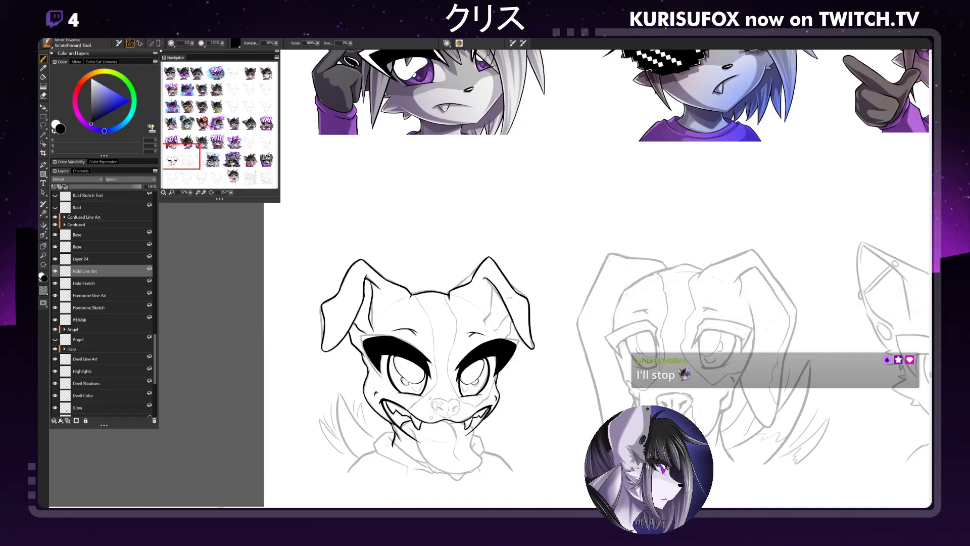
pyautogui.press('n')
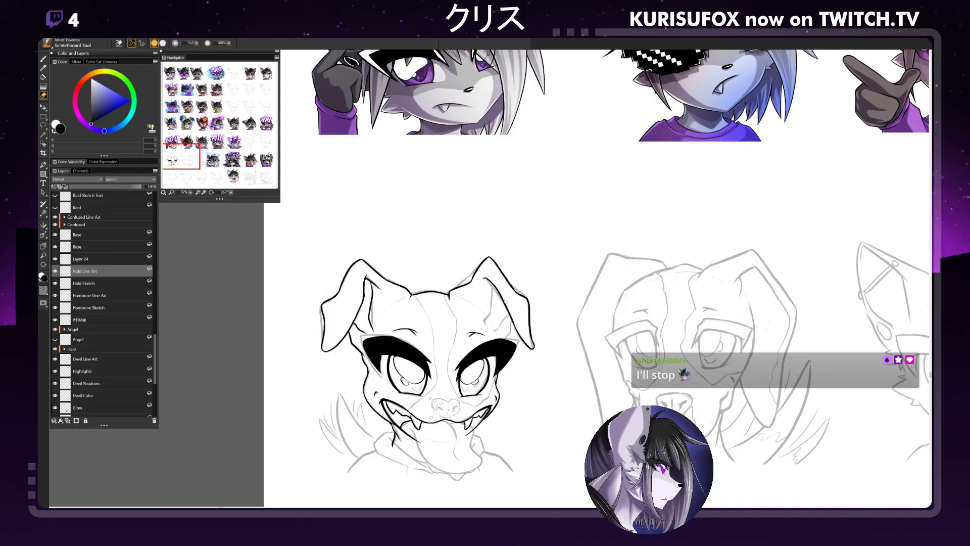
pyautogui.press('b')
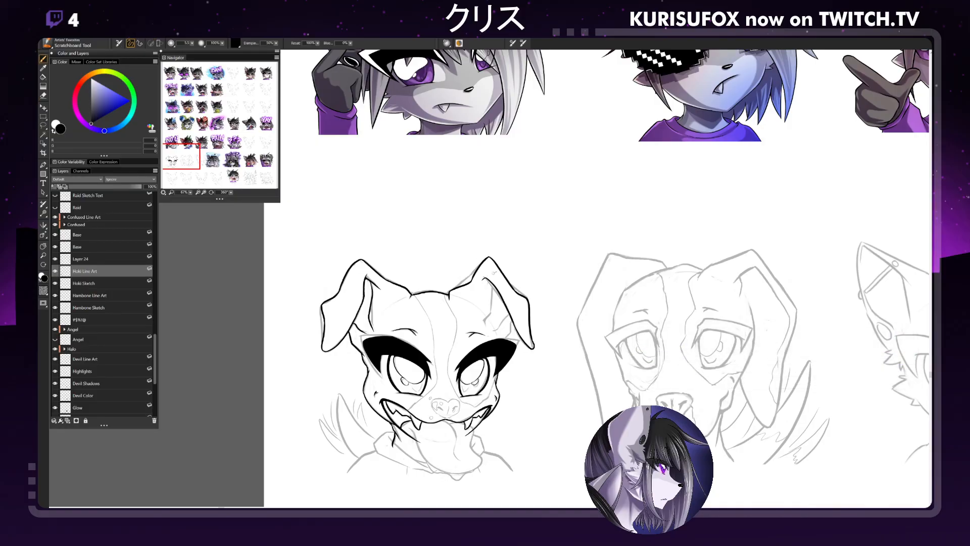
pyautogui.press('n')
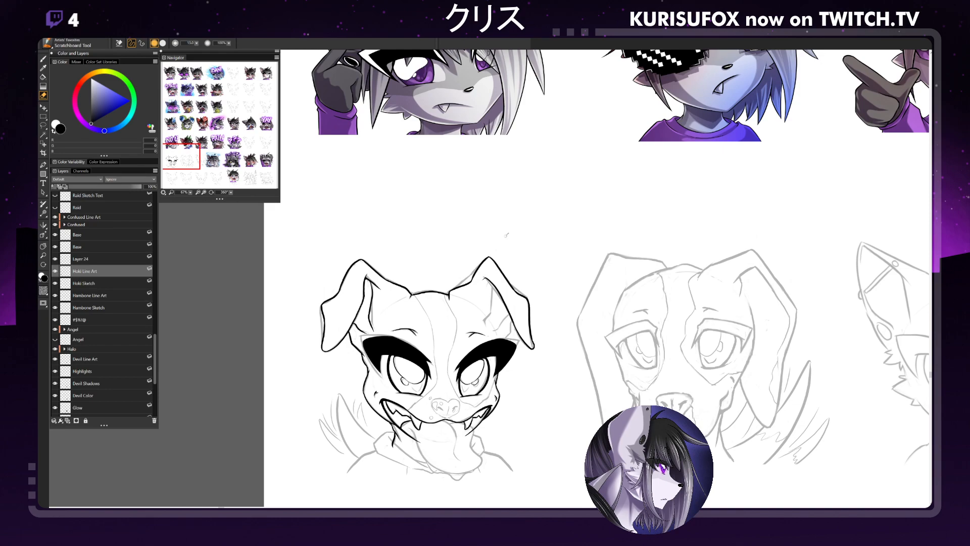
pyautogui.press('b')
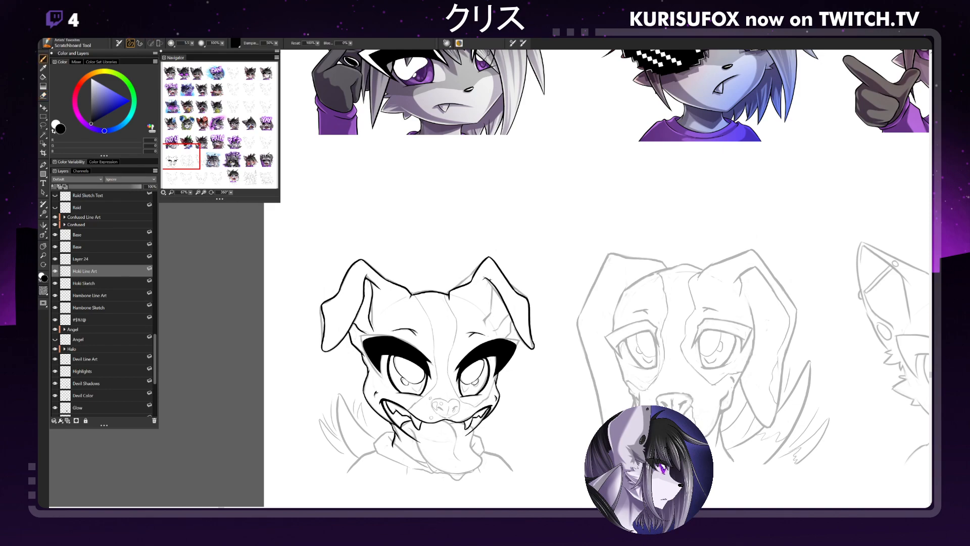
# Ink the line running down from the fold inside the right-hand ear
pyautogui.moveTo(490, 279); pyautogui.dragTo(493, 315)
pyautogui.hotkey('ctrl', 'z')
pyautogui.moveTo(491, 281); pyautogui.dragTo(496, 310)
pyautogui.hotkey('ctrl', 'z')
pyautogui.hotkey('ctrl', 'z')
# Ink the edge of the face between the right-hand ear flap and the black eye marking
pyautogui.moveTo(513, 318); pyautogui.dragTo(506, 344)
pyautogui.moveTo(511, 315)
pyautogui.mouseDown()
pyautogui.moveTo(491, 336)
pyautogui.moveTo(501, 325)
pyautogui.moveTo(499, 334)
pyautogui.mouseUp()
pyautogui.hotkey('ctrl', 'z')
pyautogui.hotkey('ctrl', 'z')
pyautogui.moveTo(508, 313); pyautogui.dragTo(494, 334)
pyautogui.hotkey('ctrl', 'z')
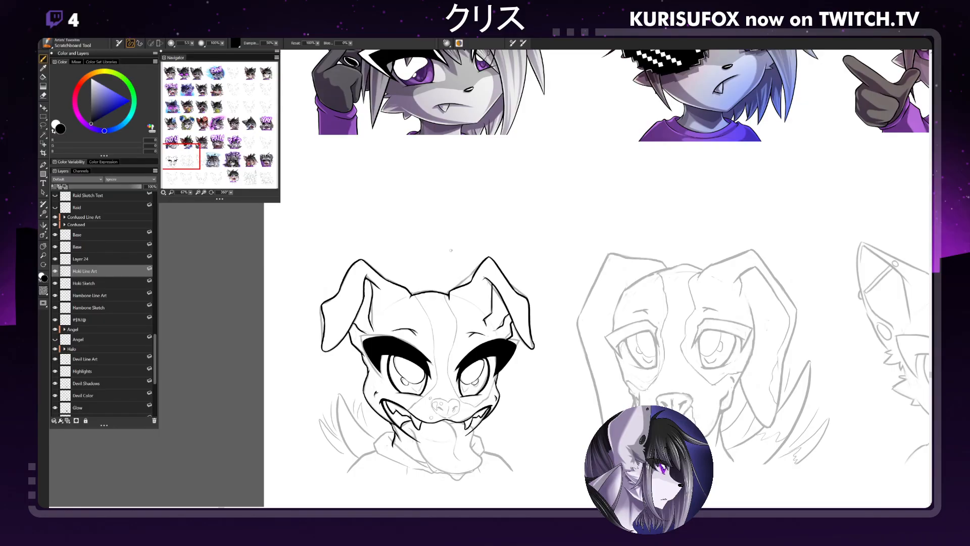
# Lasso the small brow line above the right-hand eye, reposition it, and make Hoki Line Art the active layer again
pyautogui.click(43, 126)
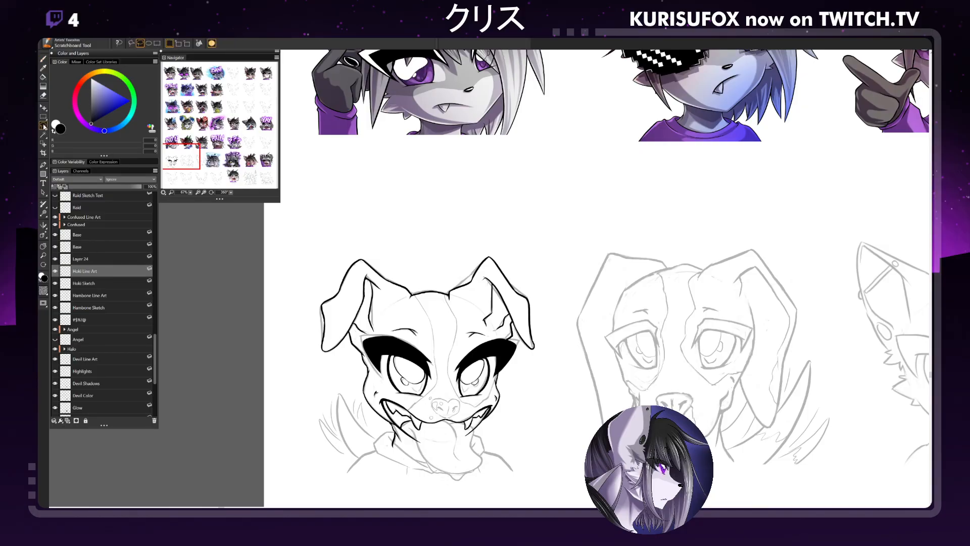
pyautogui.moveTo(481, 338)
pyautogui.mouseDown()
pyautogui.moveTo(475, 327)
pyautogui.moveTo(485, 334)
pyautogui.mouseUp()
pyautogui.click(43, 107)
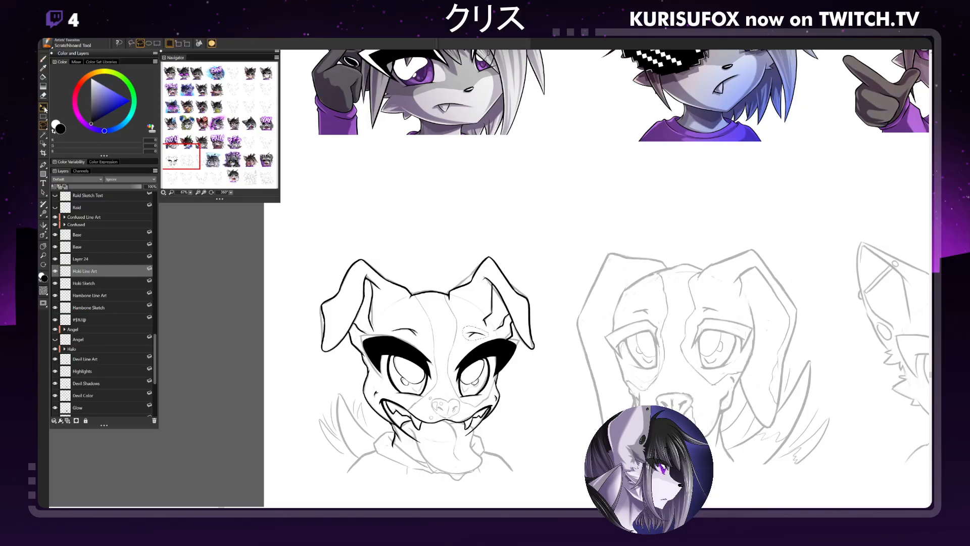
pyautogui.click(477, 338)
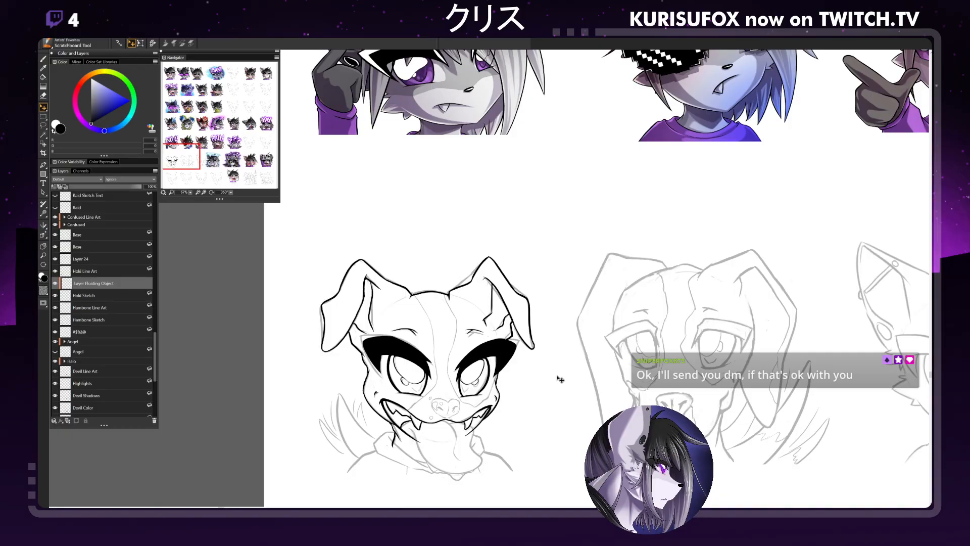
pyautogui.click(102, 273)
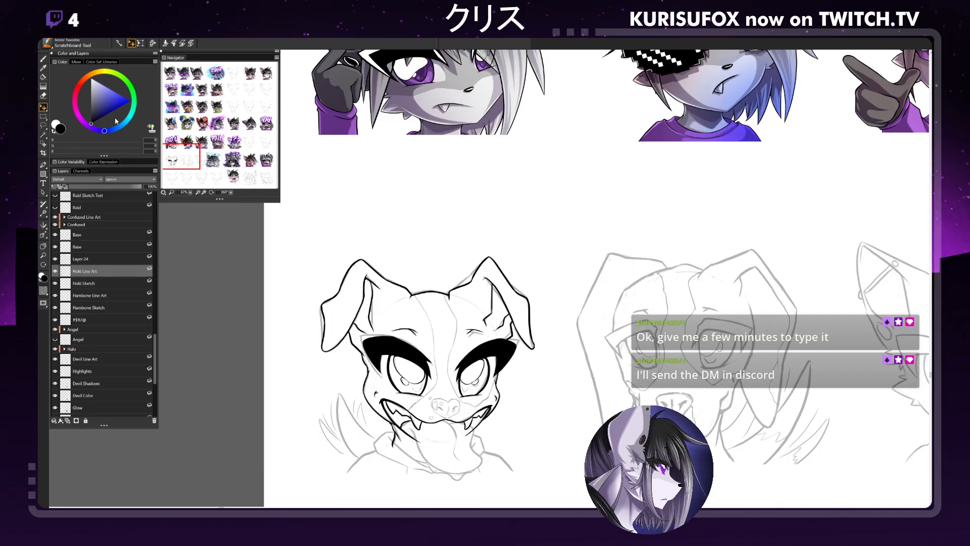
# Ink the tongue's right-hand edge with the canvas rotated upside down, clean it with the eraser, and restore the upright view
pyautogui.click(44, 61)
pyautogui.moveTo(231, 192); pyautogui.dragTo(177, 227)
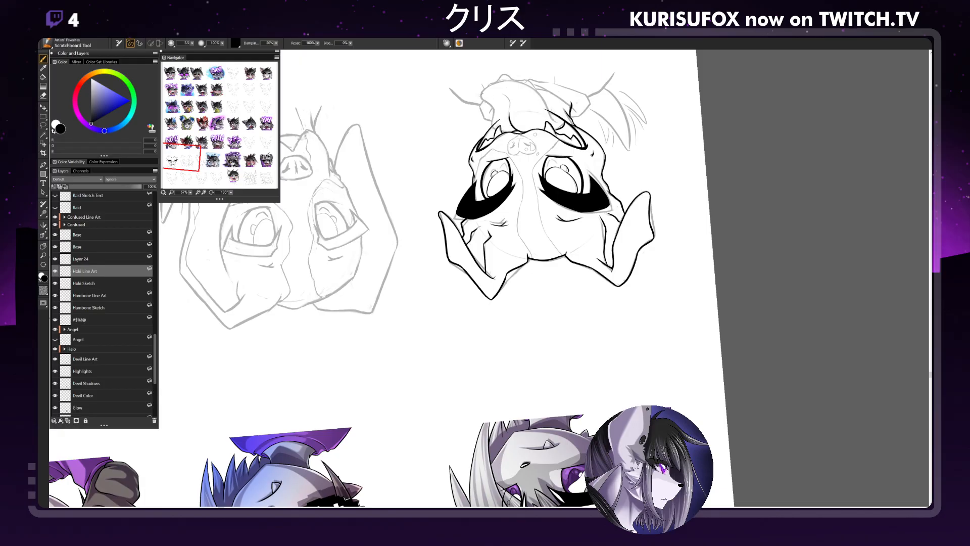
pyautogui.moveTo(480, 94); pyautogui.dragTo(492, 124)
pyautogui.press('n')
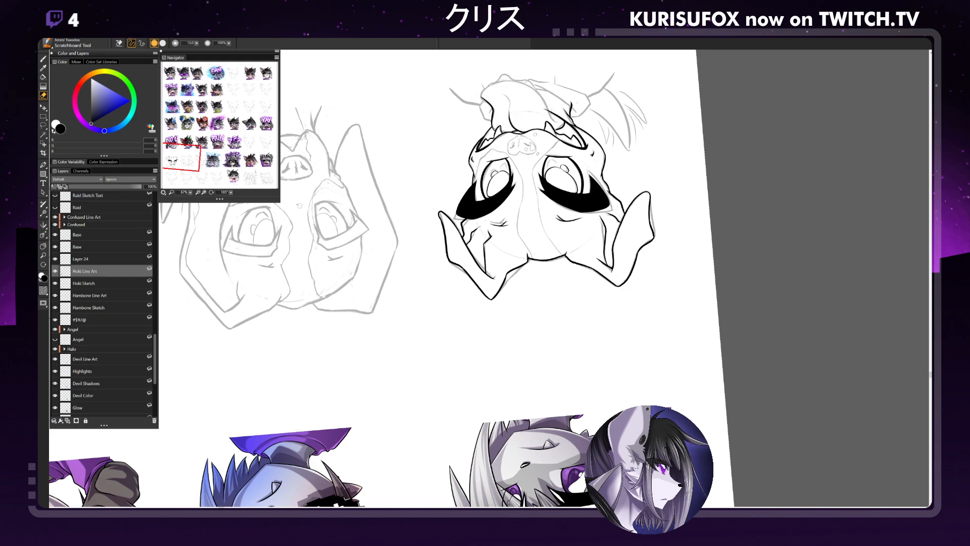
pyautogui.moveTo(231, 193); pyautogui.dragTo(282, 194)
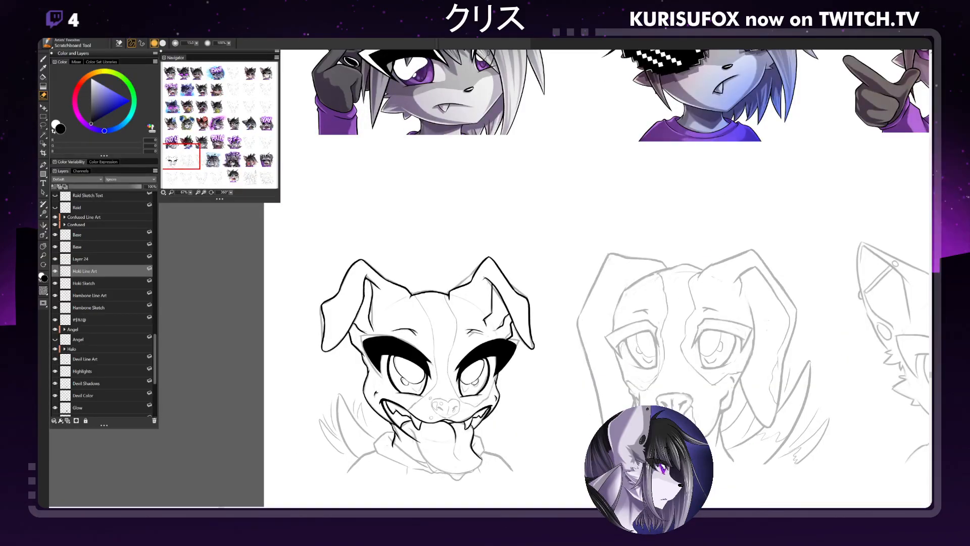
# Ink the tongue's left-hand edge and rounded tip down from the mouth, and clean the lines with the eraser
pyautogui.press('b')
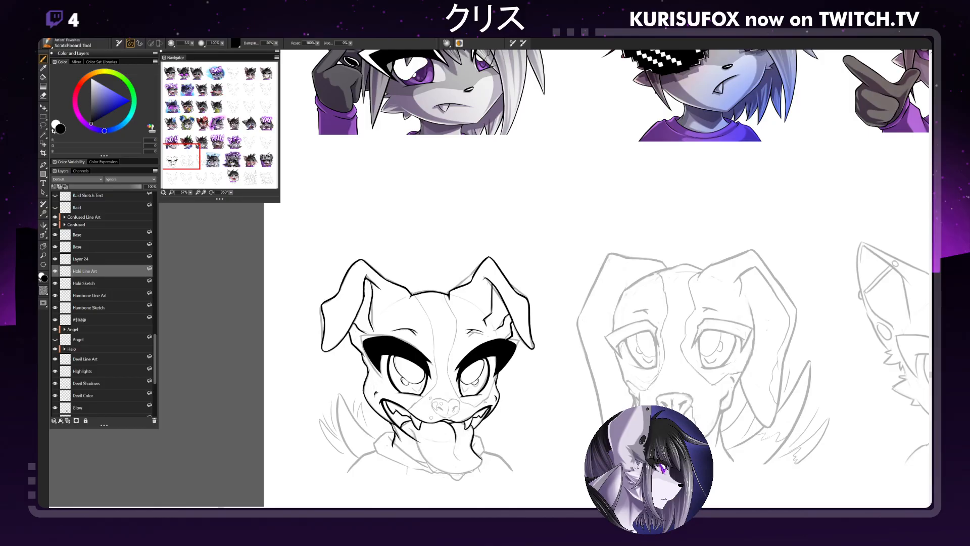
pyautogui.moveTo(412, 433); pyautogui.dragTo(435, 466)
pyautogui.hotkey('ctrl', 'z')
pyautogui.moveTo(405, 426); pyautogui.dragTo(436, 468)
pyautogui.moveTo(481, 454); pyautogui.dragTo(470, 471)
pyautogui.hotkey('ctrl', 'z')
pyautogui.hotkey('ctrl', 'z')
pyautogui.hotkey('ctrl', 'z')
pyautogui.press('n')
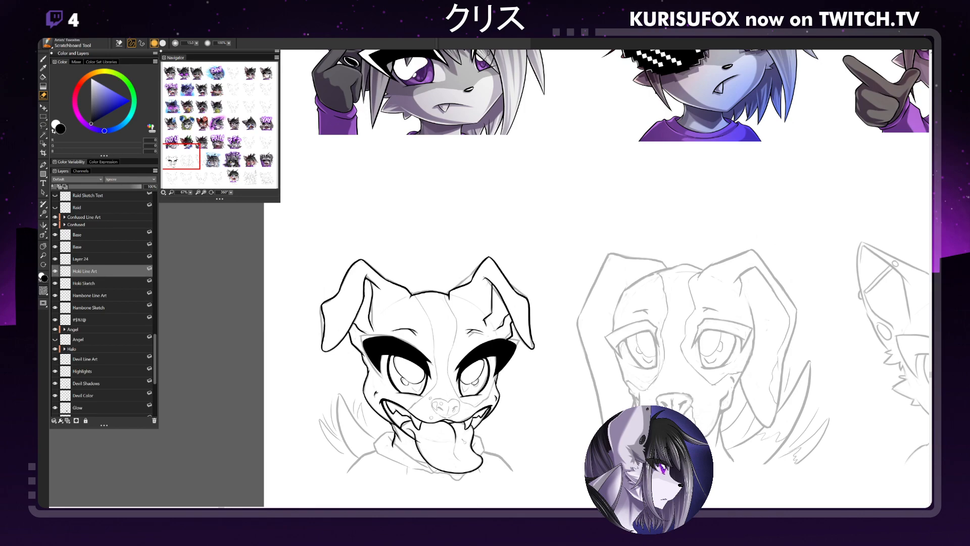
pyautogui.press('b')
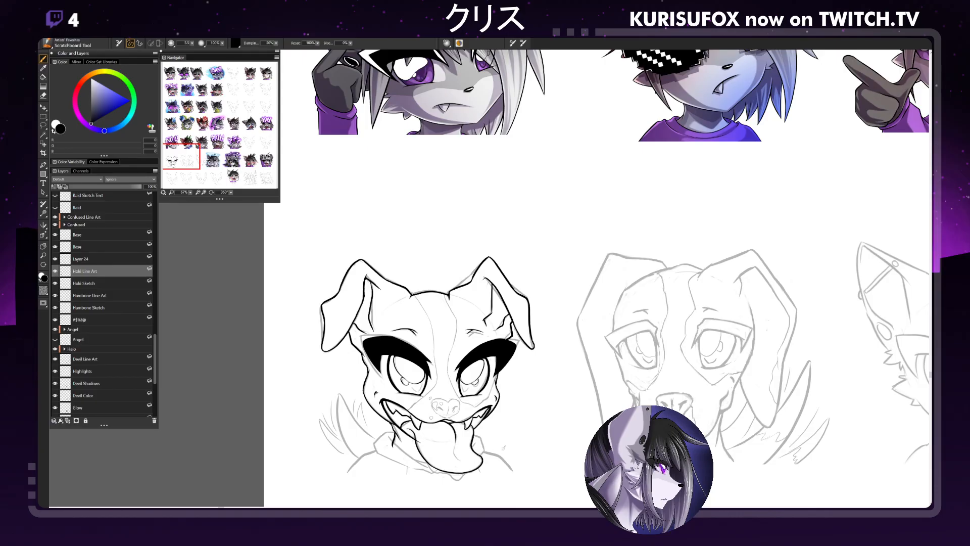
pyautogui.press('n')
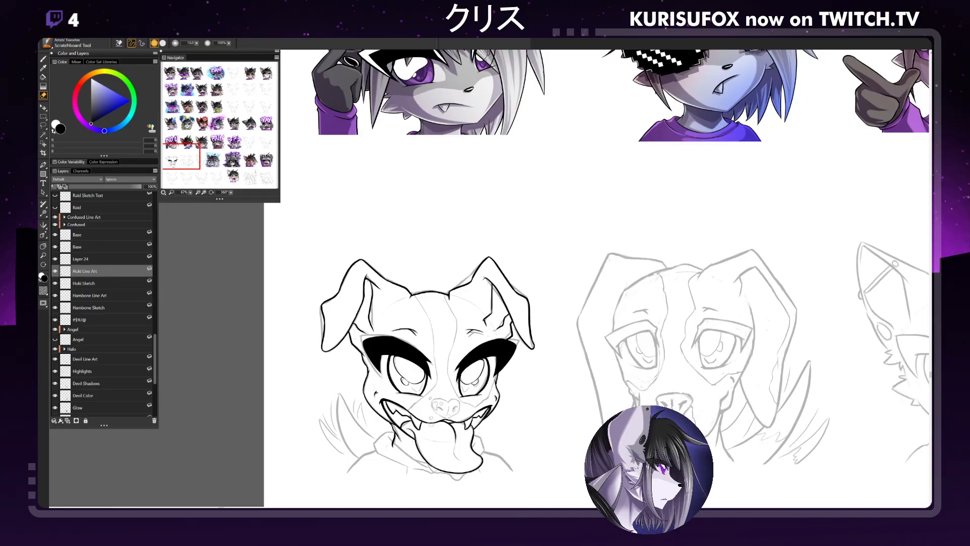
# Ink the small collar point under the tongue and the neckline running down from the left-hand jaw
pyautogui.press('p')
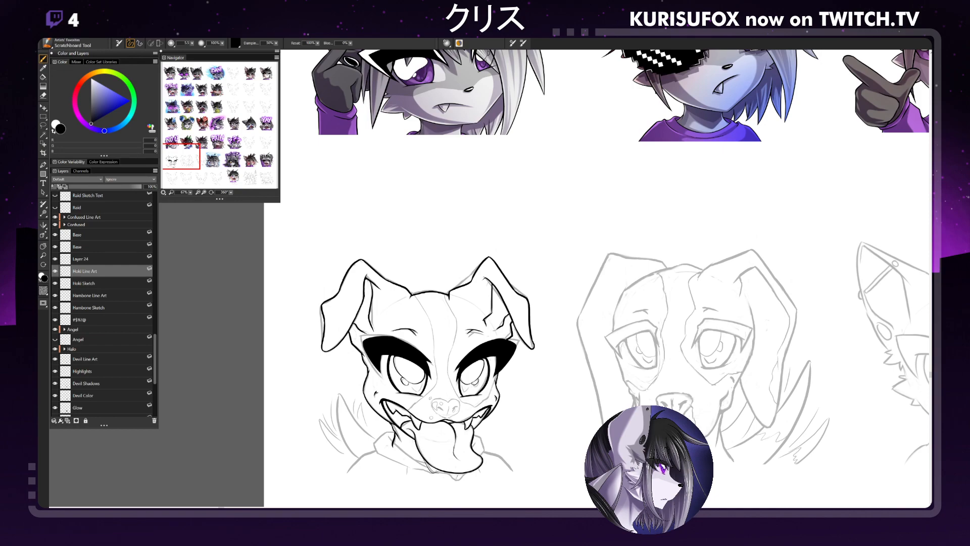
pyautogui.moveTo(425, 462); pyautogui.dragTo(433, 472)
pyautogui.moveTo(447, 473); pyautogui.dragTo(467, 472)
pyautogui.hotkey('ctrl', 'z')
pyautogui.hotkey('ctrl', 'z')
pyautogui.hotkey('ctrl', 'z')
pyautogui.hotkey('ctrl', 'z')
pyautogui.hotkey('ctrl', 'z')
pyautogui.hotkey('ctrl', 'z')
pyautogui.hotkey('ctrl', 'z')
pyautogui.hotkey('ctrl', 'z')
pyautogui.moveTo(393, 438); pyautogui.dragTo(429, 470)
pyautogui.press('n')
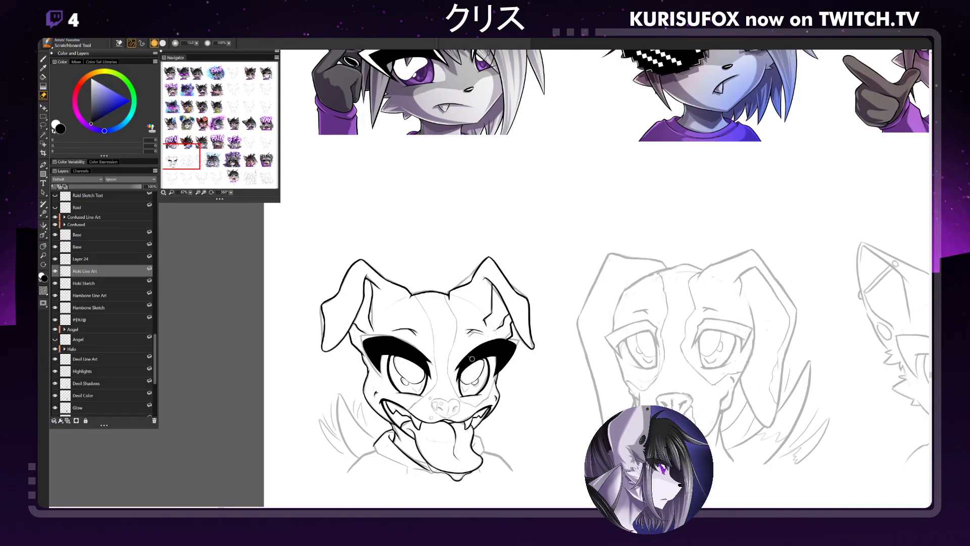
# Ink the outer fold of the collar on the left-hand side and its lower edge up to the tongue
pyautogui.press('b')
pyautogui.moveTo(378, 441); pyautogui.dragTo(374, 451)
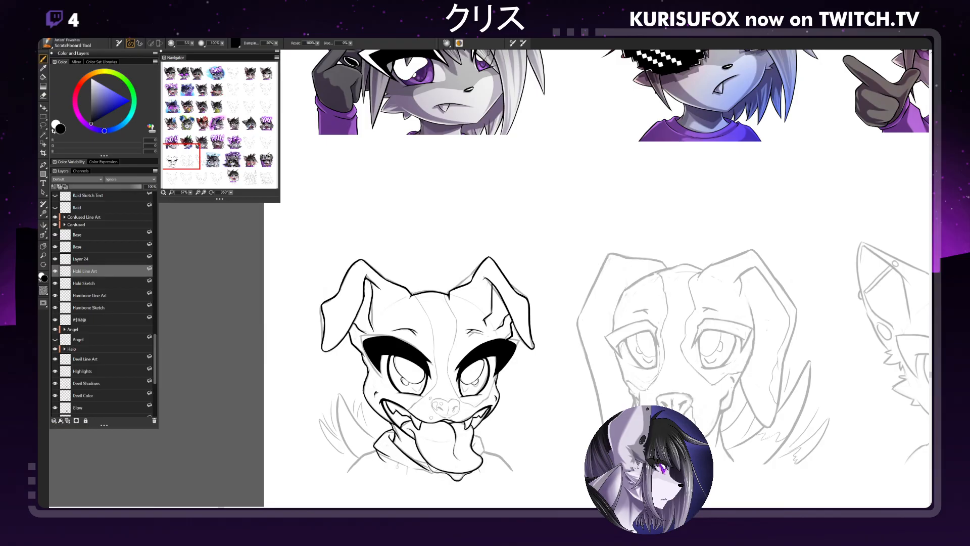
pyautogui.moveTo(376, 450); pyautogui.dragTo(396, 463)
pyautogui.hotkey('ctrl', 'z')
pyautogui.moveTo(376, 453); pyautogui.dragTo(417, 470)
pyautogui.hotkey('ctrl', 'z')
pyautogui.hotkey('ctrl', 'z')
pyautogui.hotkey('ctrl', 'z')
pyautogui.hotkey('ctrl', 'z')
pyautogui.moveTo(395, 460); pyautogui.dragTo(431, 473)
pyautogui.moveTo(432, 473); pyautogui.dragTo(439, 468)
pyautogui.hotkey('ctrl', 'z')
pyautogui.moveTo(411, 463); pyautogui.dragTo(418, 455)
# Ink the collar on the right-hand side of the tongue and the right-hand shoulder line
pyautogui.moveTo(476, 451); pyautogui.dragTo(498, 454)
pyautogui.moveTo(506, 462); pyautogui.dragTo(518, 476)
pyautogui.hotkey('ctrl', 'z')
pyautogui.hotkey('ctrl', 'z')
pyautogui.hotkey('ctrl', 'z')
pyautogui.hotkey('ctrl', 'z')
pyautogui.hotkey('ctrl', 'z')
pyautogui.hotkey('ctrl', 'z')
pyautogui.hotkey('ctrl', 'z')
pyautogui.hotkey('ctrl', 'z')
pyautogui.hotkey('ctrl', 'z')
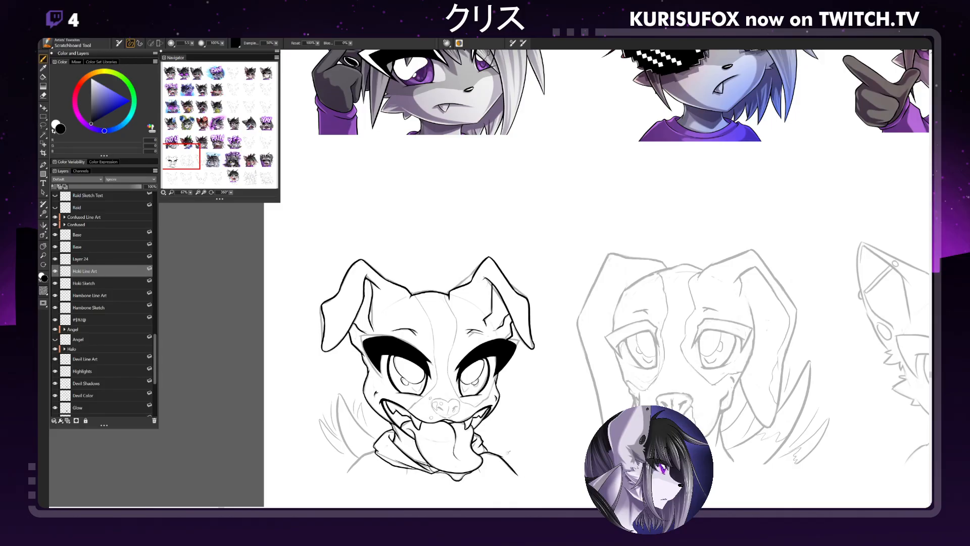
# Clean the right-hand collar with the eraser and ink the left-hand shoulder line running down from the collar
pyautogui.press('n')
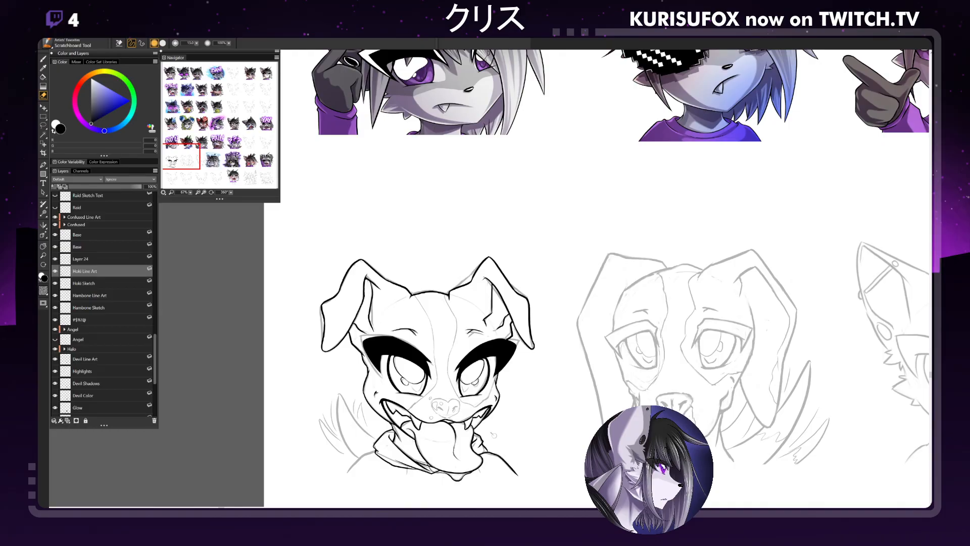
pyautogui.press('b')
pyautogui.moveTo(375, 451); pyautogui.dragTo(340, 484)
pyautogui.hotkey('ctrl', 'z')
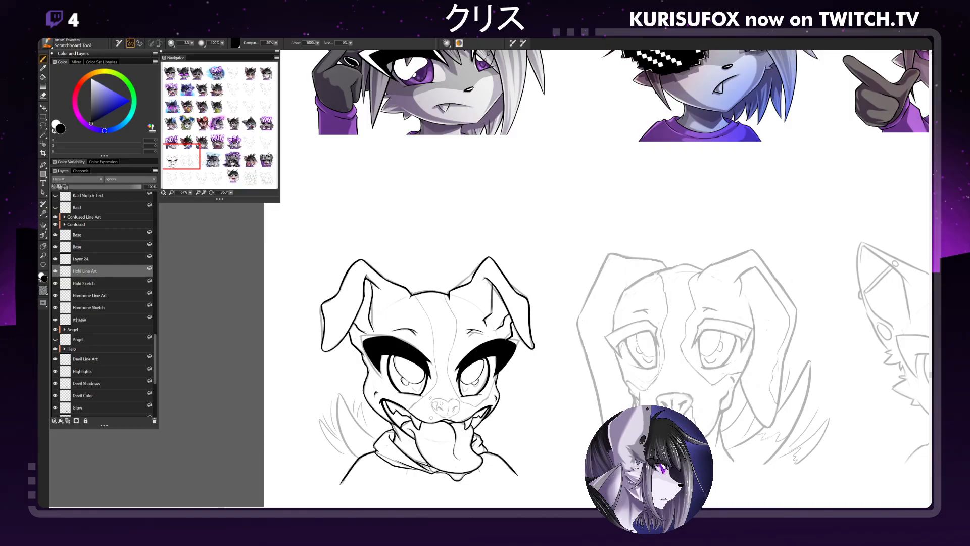
pyautogui.hotkey('ctrl', 'z')
pyautogui.moveTo(375, 451); pyautogui.dragTo(339, 479)
# Ink both curved edges of the pointed tail beside the left-hand shoulder
pyautogui.moveTo(338, 393); pyautogui.dragTo(349, 452)
pyautogui.hotkey('ctrl', 'z')
pyautogui.moveTo(338, 393); pyautogui.dragTo(356, 458)
pyautogui.moveTo(340, 393); pyautogui.dragTo(381, 444)
pyautogui.hotkey('ctrl', 'z')
pyautogui.moveTo(339, 390); pyautogui.dragTo(372, 434)
pyautogui.hotkey('ctrl', 'z')
pyautogui.moveTo(343, 396); pyautogui.dragTo(376, 437)
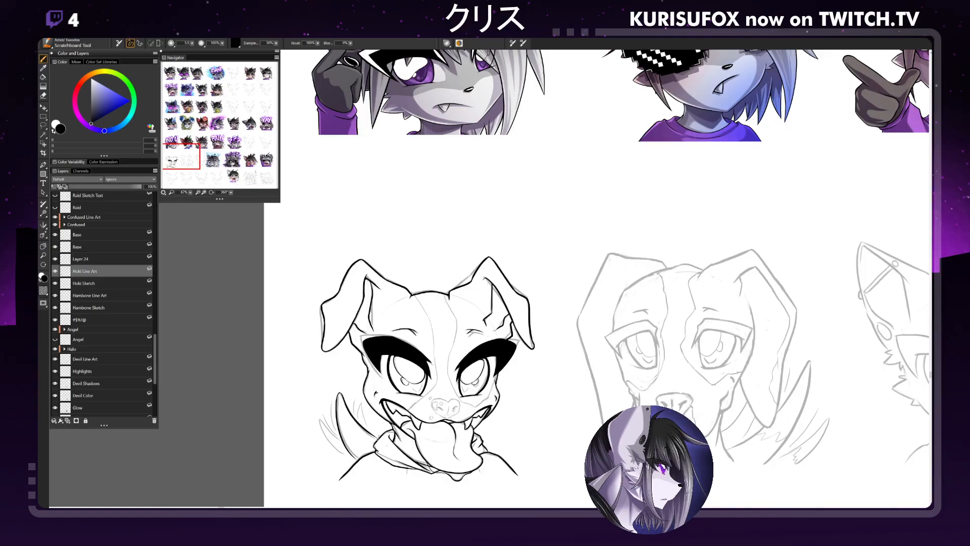
pyautogui.hotkey('ctrl', 'z')
pyautogui.moveTo(369, 430); pyautogui.dragTo(378, 438)
# Ink the long outer motion line curving along the left-hand side of the tail
pyautogui.moveTo(319, 419); pyautogui.dragTo(346, 453)
pyautogui.hotkey('ctrl', 'z')
pyautogui.moveTo(319, 419); pyautogui.dragTo(349, 455)
pyautogui.hotkey('ctrl', 'z')
pyautogui.moveTo(319, 419); pyautogui.dragTo(345, 456)
pyautogui.hotkey('ctrl', 'z')
pyautogui.moveTo(318, 418); pyautogui.dragTo(343, 452)
pyautogui.moveTo(319, 418); pyautogui.dragTo(339, 438)
pyautogui.hotkey('ctrl', 'z')
pyautogui.hotkey('ctrl', 'z')
# Ink the shorter motion lines on both sides of the tail and save the file
pyautogui.moveTo(320, 401); pyautogui.dragTo(333, 434)
pyautogui.hotkey('ctrl', 'z')
pyautogui.moveTo(331, 401)
pyautogui.mouseDown()
pyautogui.moveTo(324, 429)
pyautogui.moveTo(331, 393)
pyautogui.mouseUp()
pyautogui.hotkey('ctrl', 'z')
pyautogui.hotkey('ctrl', 'z')
pyautogui.moveTo(333, 428); pyautogui.dragTo(332, 383)
pyautogui.hotkey('ctrl', 'z')
pyautogui.moveTo(331, 423)
pyautogui.mouseDown()
pyautogui.moveTo(335, 385)
pyautogui.moveTo(368, 426)
pyautogui.mouseUp()
pyautogui.hotkey('ctrl', 'z')
pyautogui.moveTo(355, 390)
pyautogui.mouseDown()
pyautogui.moveTo(350, 410)
pyautogui.moveTo(357, 391)
pyautogui.mouseUp()
pyautogui.hotkey('ctrl', 'z')
pyautogui.hotkey('ctrl', 'z')
pyautogui.hotkey('ctrl', 'z')
pyautogui.hotkey('ctrl', 's')
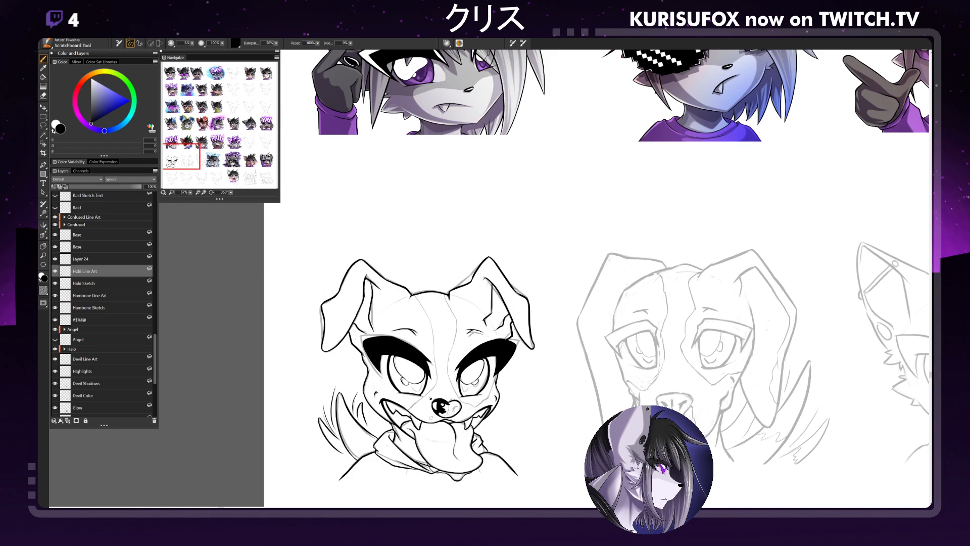
# Undo the black inking of the nose and ink only the two nostrils
pyautogui.hotkey('ctrl', 'z')
pyautogui.hotkey('ctrl', 'z')
pyautogui.hotkey('ctrl', 'z')
pyautogui.hotkey('ctrl', 'z')
pyautogui.hotkey('ctrl', 'z')
pyautogui.hotkey('ctrl', 'z')
pyautogui.hotkey('ctrl', 'z')
pyautogui.hotkey('ctrl', 'z')
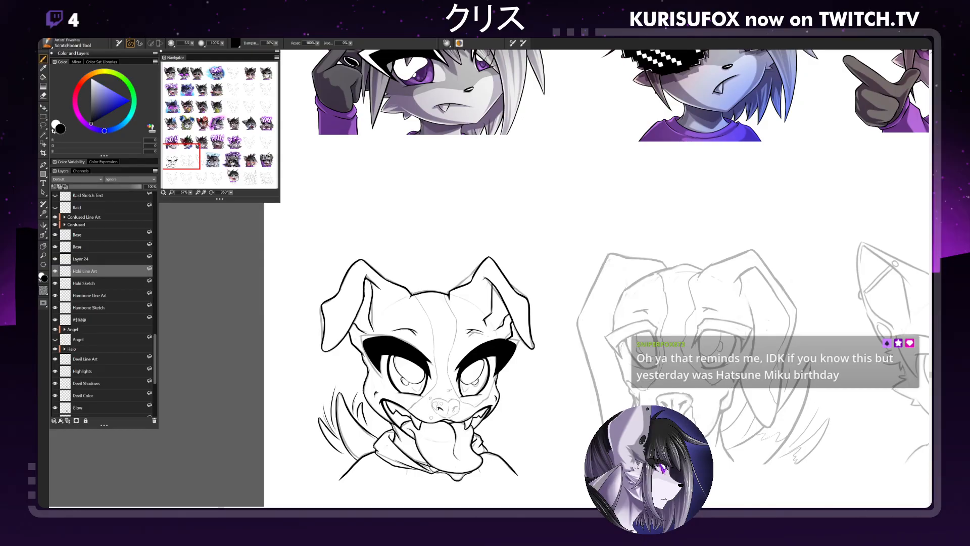
pyautogui.moveTo(452, 408); pyautogui.dragTo(441, 415)
pyautogui.hotkey('ctrl', 'z')
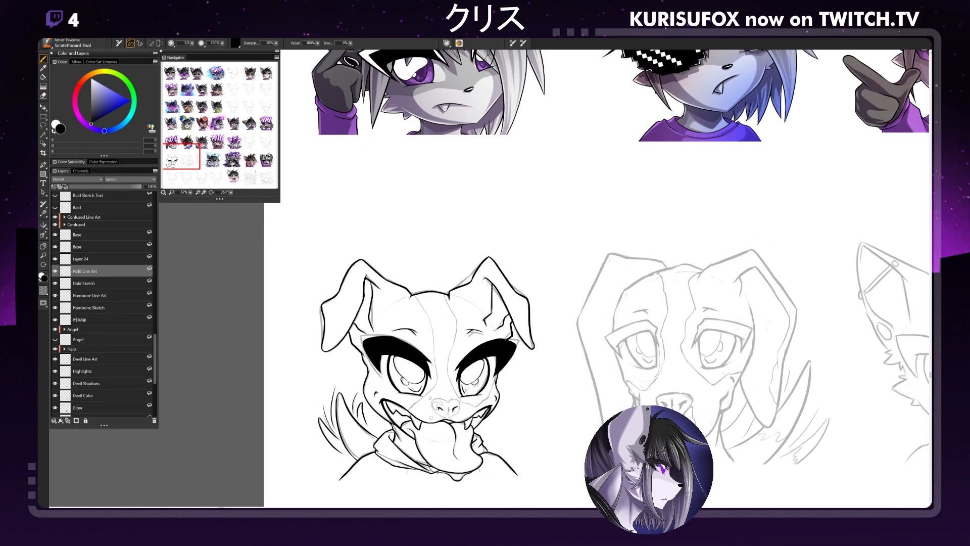
# Ink the iris and highlight shapes inside both eyes, cleaning them with the eraser
pyautogui.moveTo(476, 381); pyautogui.dragTo(464, 394)
pyautogui.hotkey('ctrl', 'z')
pyautogui.press('n')
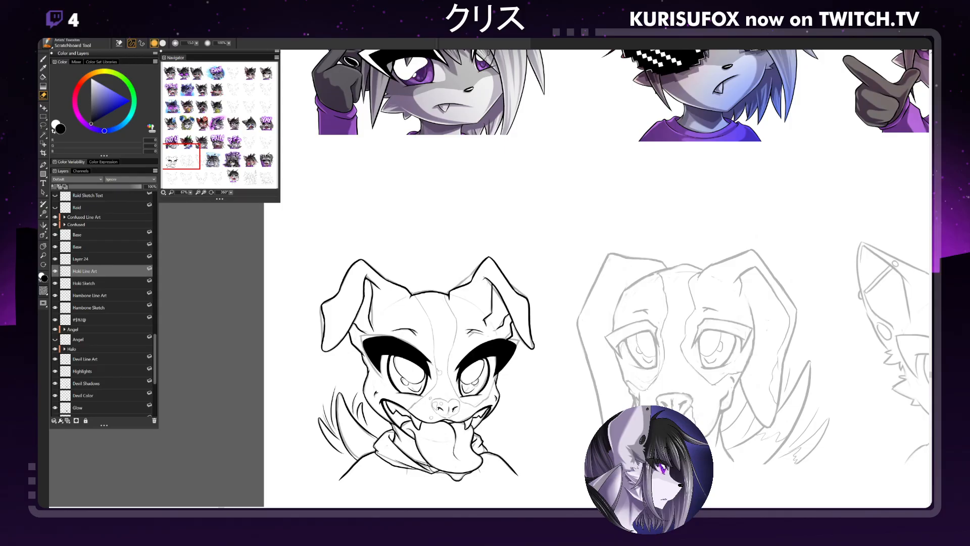
pyautogui.press('b')
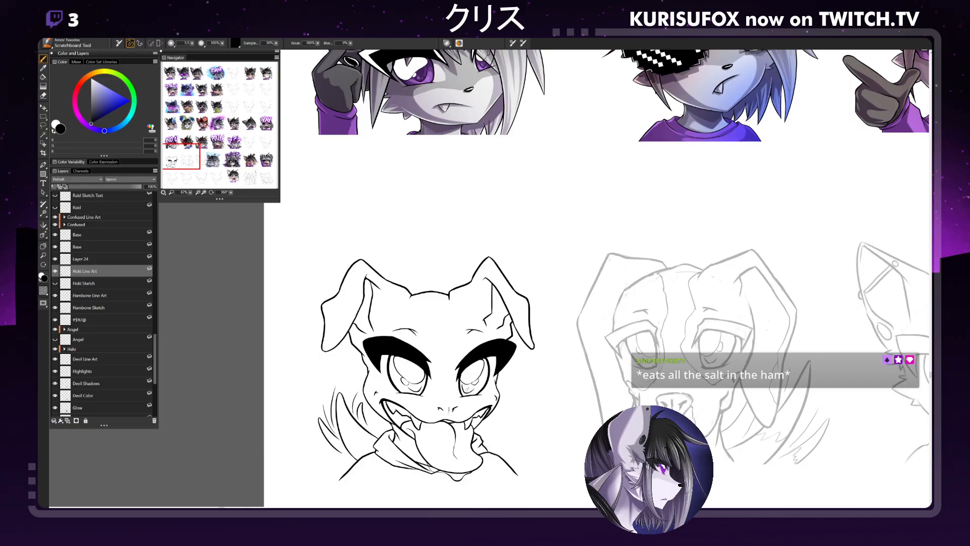
pyautogui.press('n')
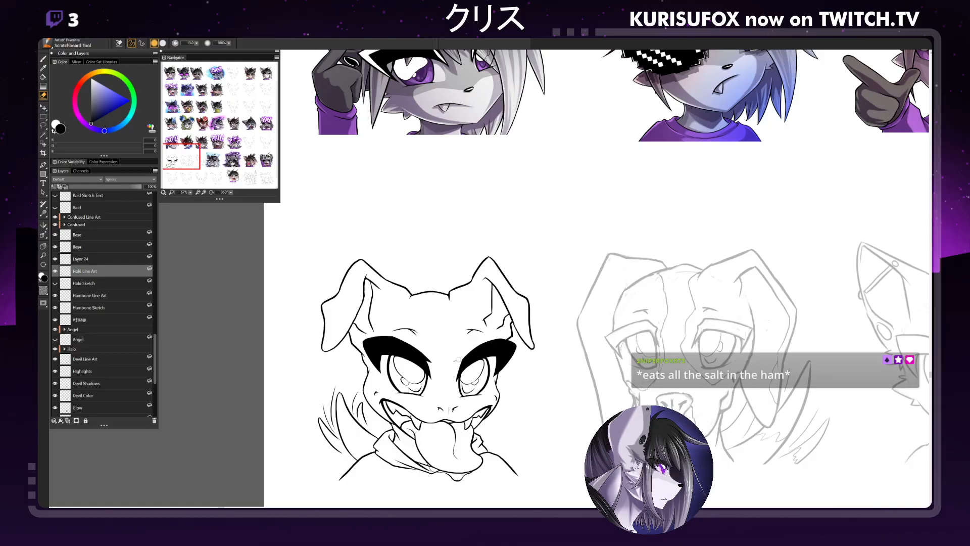
pyautogui.press('b')
# Refine the edge of the black marking around the right-hand eye with the canvas rotated, and restore the upright view
pyautogui.moveTo(231, 192); pyautogui.dragTo(187, 197)
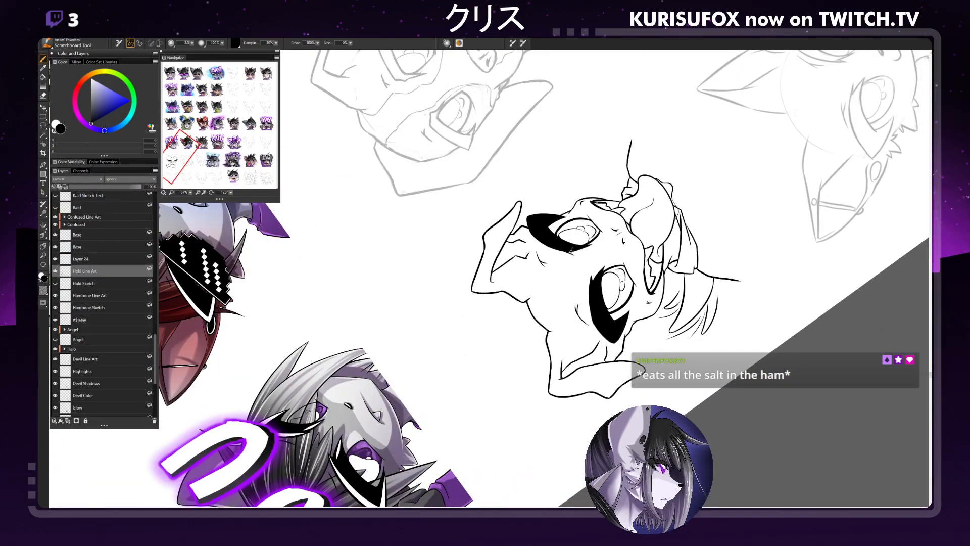
pyautogui.moveTo(573, 246)
pyautogui.mouseDown()
pyautogui.moveTo(564, 252)
pyautogui.moveTo(575, 255)
pyautogui.moveTo(556, 253)
pyautogui.mouseUp()
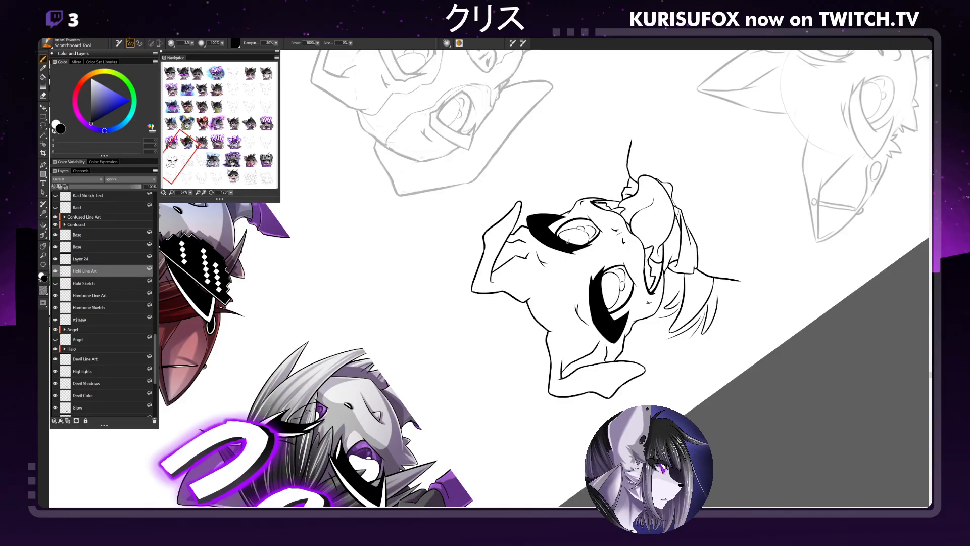
pyautogui.press('n')
pyautogui.moveTo(541, 151)
pyautogui.mouseDown()
pyautogui.moveTo(342, 168)
pyautogui.moveTo(591, 114)
pyautogui.mouseUp()
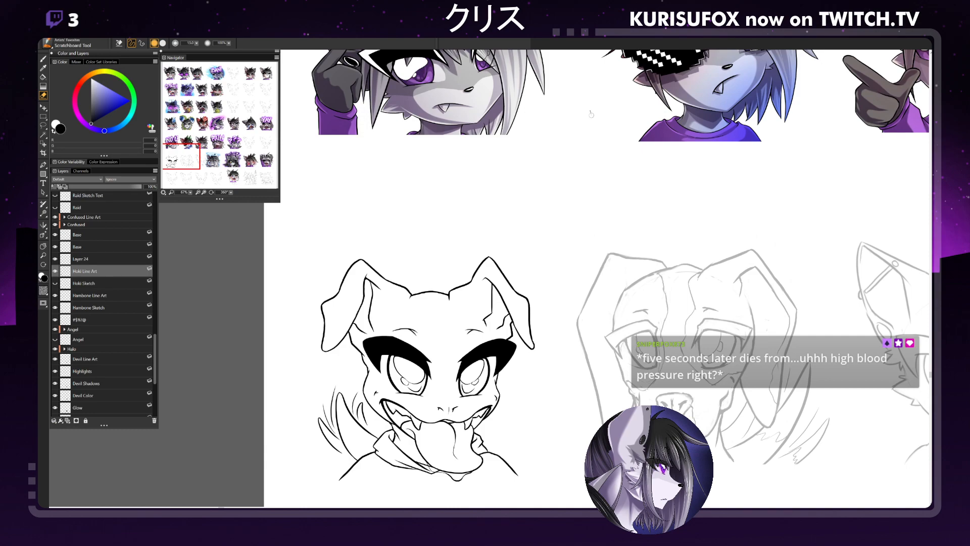
pyautogui.press('b')
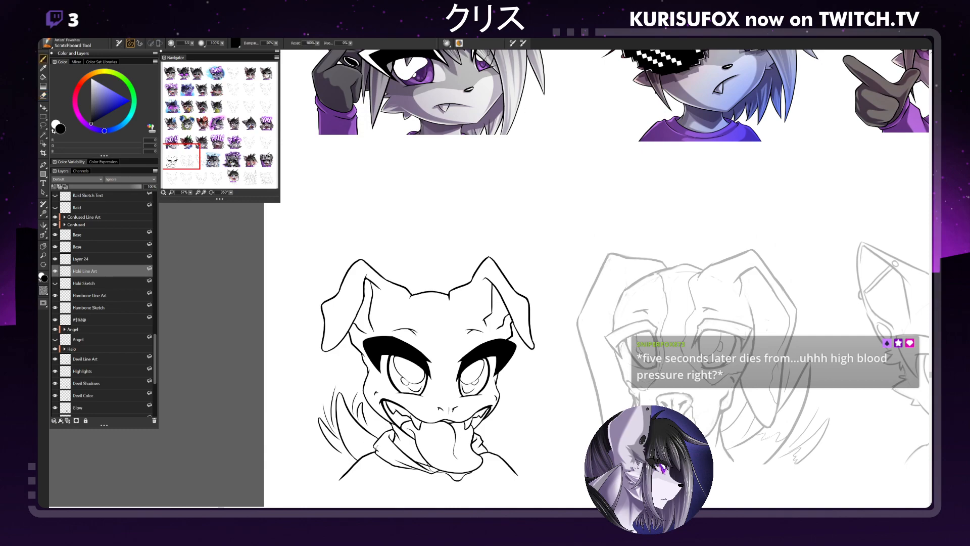
pyautogui.moveTo(377, 447); pyautogui.dragTo(391, 460)
pyautogui.hotkey('ctrl', 'z')
pyautogui.hotkey('ctrl', 'z')
pyautogui.hotkey('ctrl', 'z')
# Show the Hoki Sketch layer, ink the nose's outer curves on both sides, hide the sketch, and tidy the line art
pyautogui.click(55, 283)
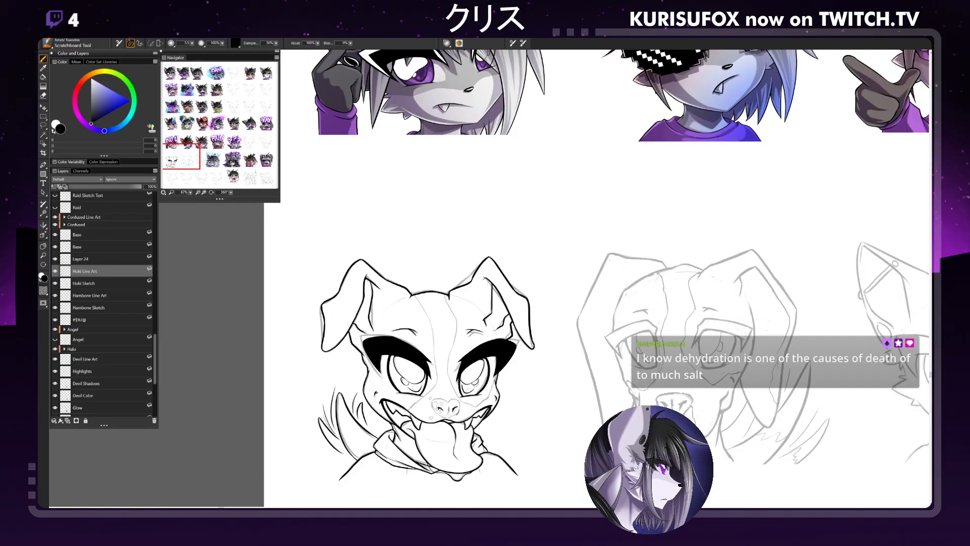
pyautogui.moveTo(434, 406); pyautogui.dragTo(439, 414)
pyautogui.moveTo(449, 406); pyautogui.dragTo(454, 416)
pyautogui.click(55, 283)
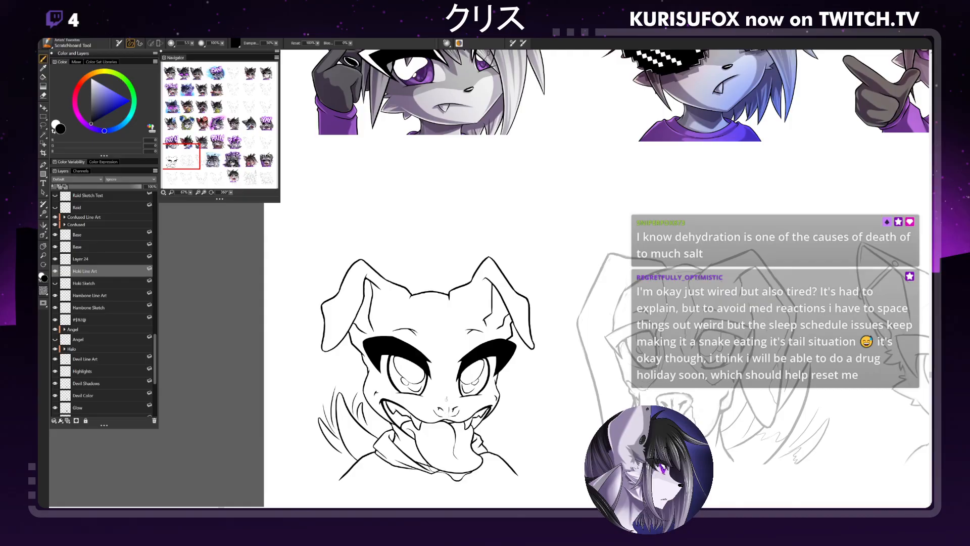
pyautogui.press('e')
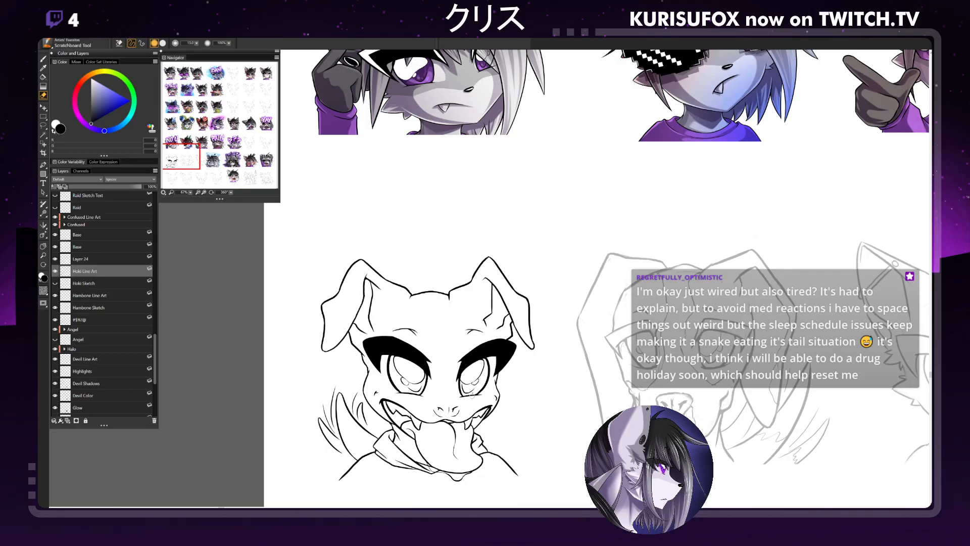
pyautogui.press('b')
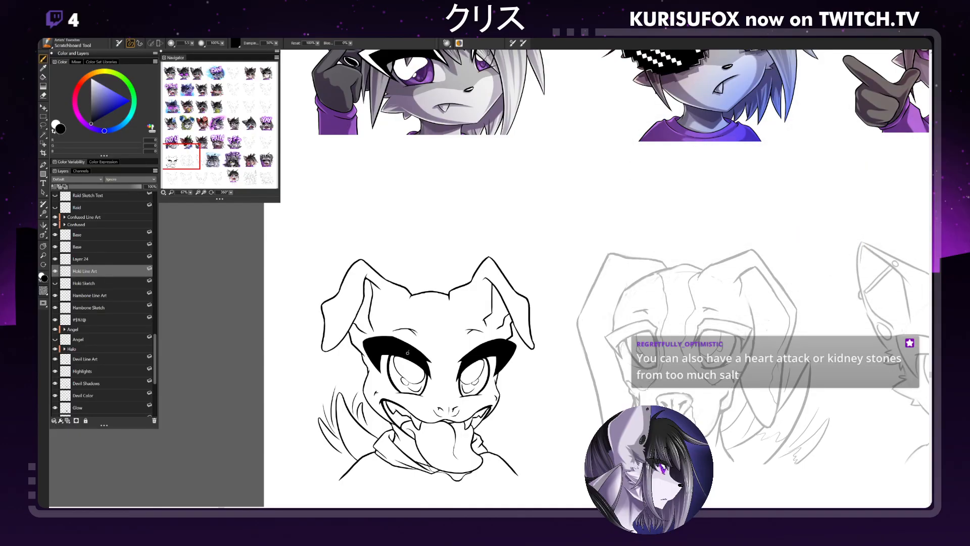
pyautogui.press('n')
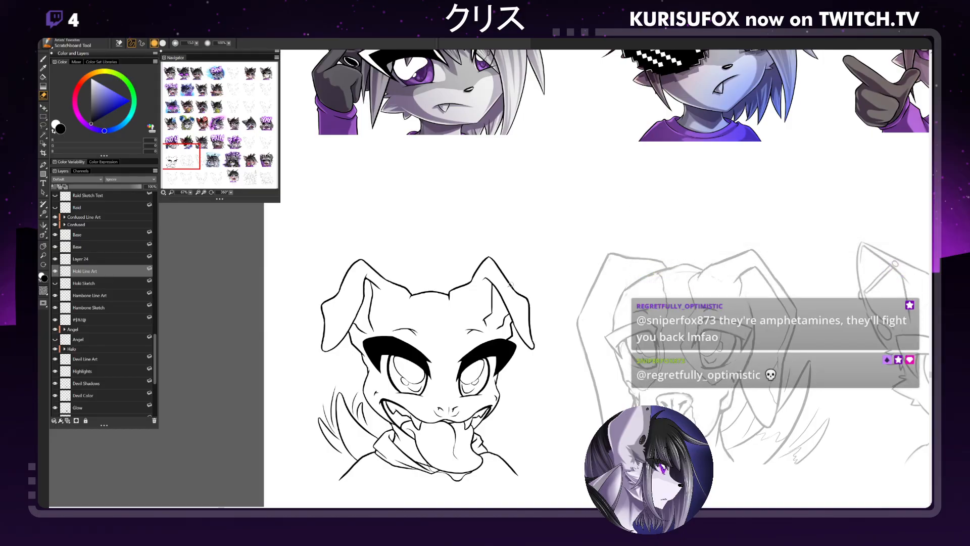
pyautogui.press('b')
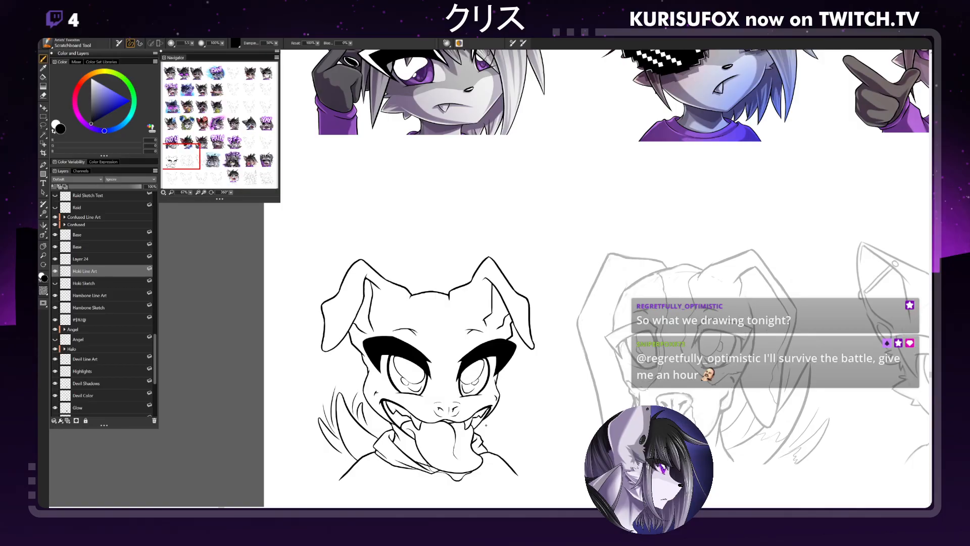
# Handwrite "Hoki" beside the tongue-out dog and "Hambone" beside the second dog sketch
pyautogui.moveTo(487, 426); pyautogui.dragTo(488, 434)
pyautogui.moveTo(491, 425); pyautogui.dragTo(493, 428)
pyautogui.moveTo(497, 426); pyautogui.dragTo(500, 427)
pyautogui.moveTo(503, 421); pyautogui.dragTo(504, 422)
pyautogui.moveTo(812, 336); pyautogui.dragTo(812, 349)
pyautogui.moveTo(819, 333)
pyautogui.mouseDown()
pyautogui.moveTo(818, 347)
pyautogui.moveTo(824, 338)
pyautogui.mouseUp()
pyautogui.moveTo(824, 341); pyautogui.dragTo(864, 319)
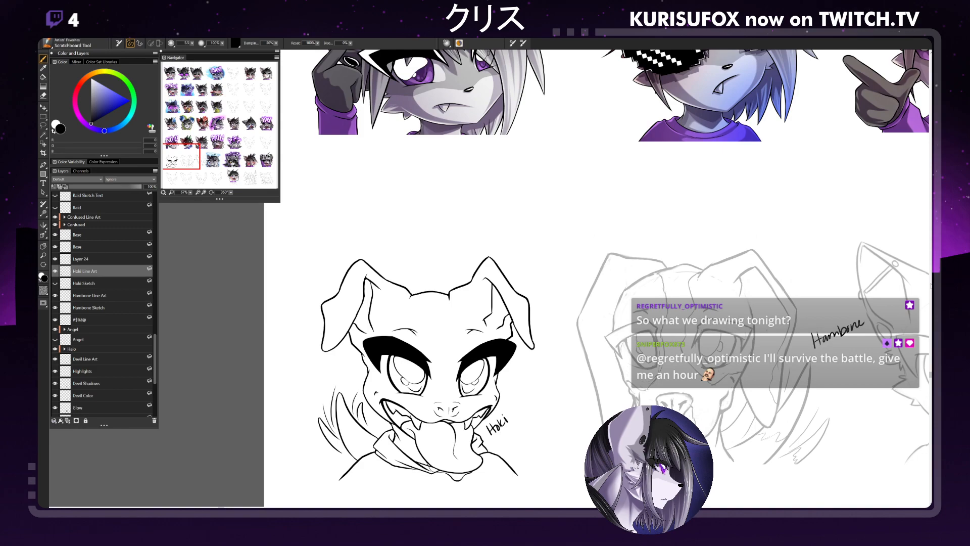
# Undo the handwritten "Hambone" and "Hoki" labels
pyautogui.hotkey('ctrl', 'z')
pyautogui.hotkey('ctrl', 'z')
pyautogui.hotkey('ctrl', 'z')
pyautogui.hotkey('ctrl', 'z')
pyautogui.hotkey('ctrl', 'z')
pyautogui.hotkey('ctrl', 'z')
pyautogui.hotkey('ctrl', 'z')
pyautogui.hotkey('ctrl', 'z')
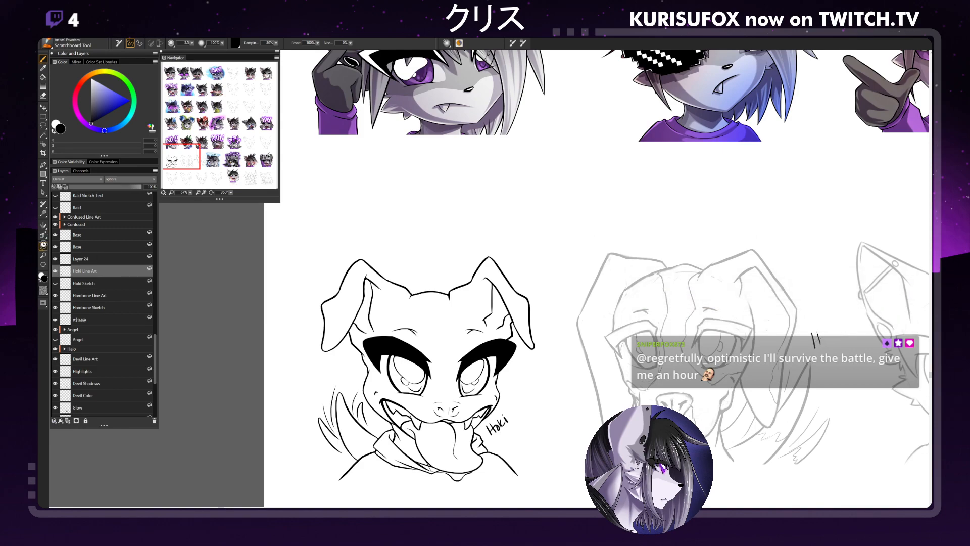
pyautogui.hotkey('ctrl', 'z')
pyautogui.hotkey('ctrl', 'z')
pyautogui.hotkey('ctrl', 'z')
pyautogui.hotkey('ctrl', 'z')
pyautogui.hotkey('ctrl', 'z')
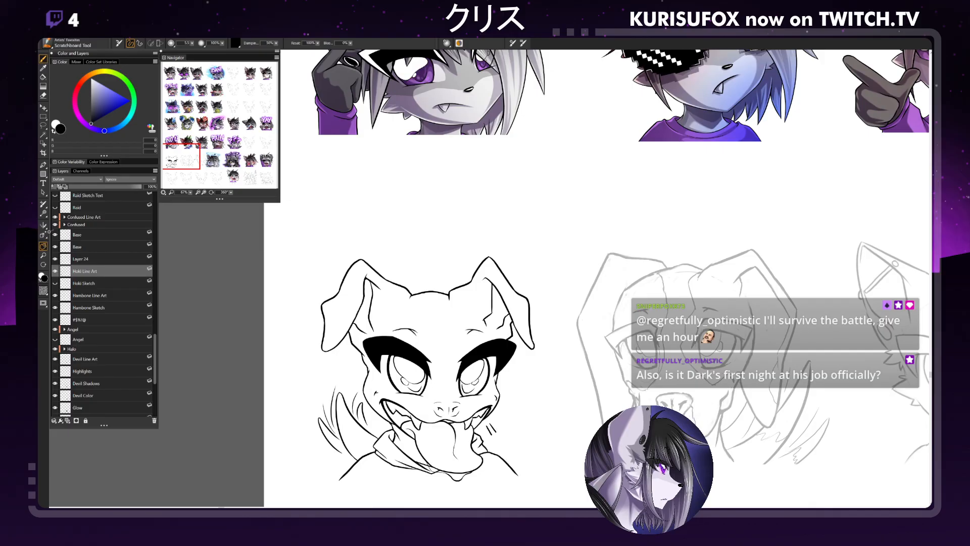
pyautogui.hotkey('ctrl', 'z')
# Bring the second dog sketch and the neighbouring emotes into view at a smaller zoom
pyautogui.click(43, 246)
pyautogui.moveTo(755, 287); pyautogui.dragTo(649, 236)
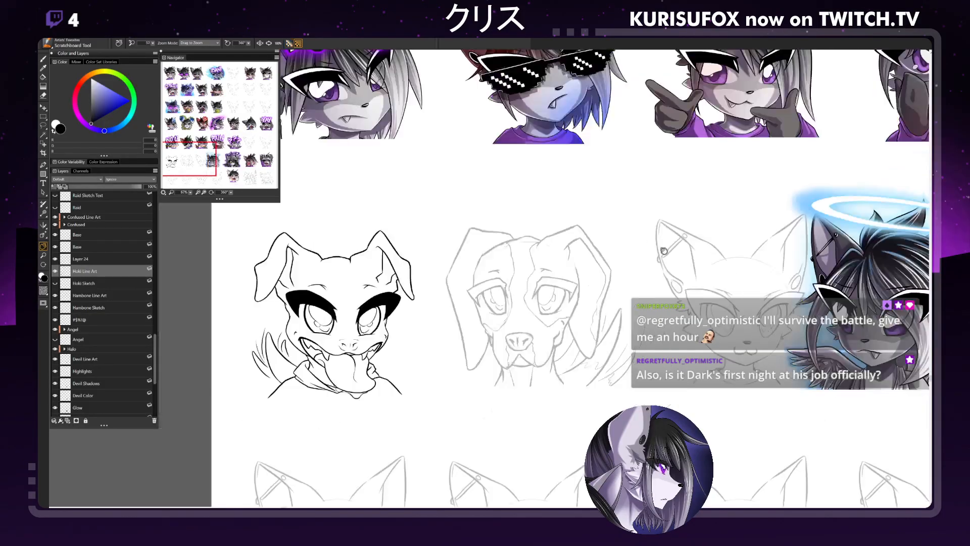
pyautogui.hotkey('ctrl', '-')
pyautogui.moveTo(640, 242); pyautogui.dragTo(592, 243)
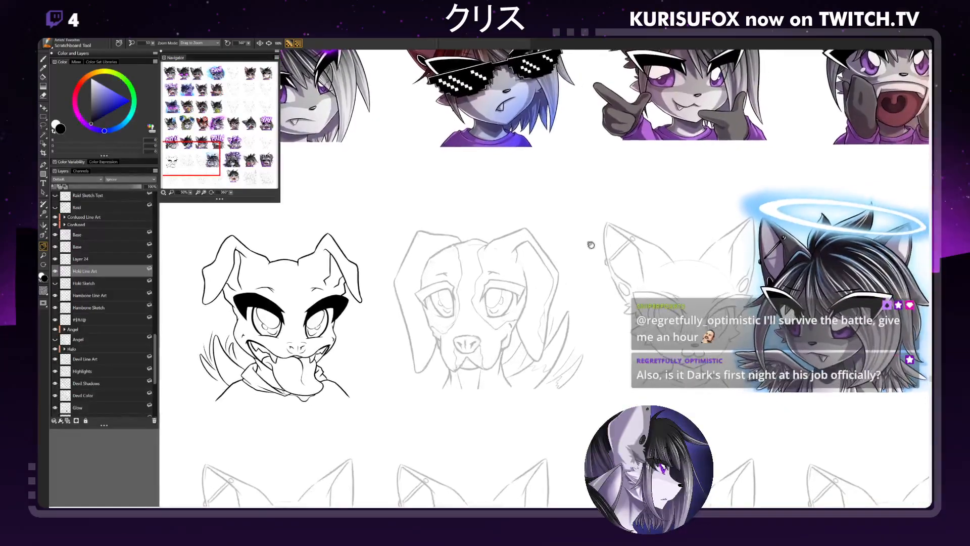